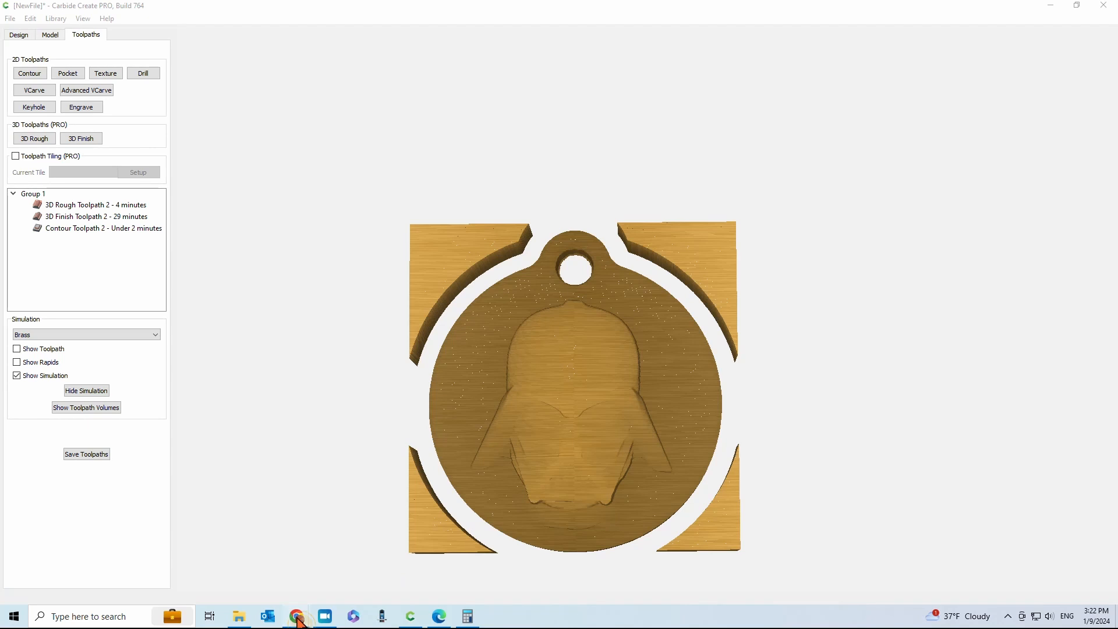
# - Switch to the browser and view the Darth Vader Keychain model page on Thingiverse
pyautogui.moveTo(297, 617)
pyautogui.click(227, 579)
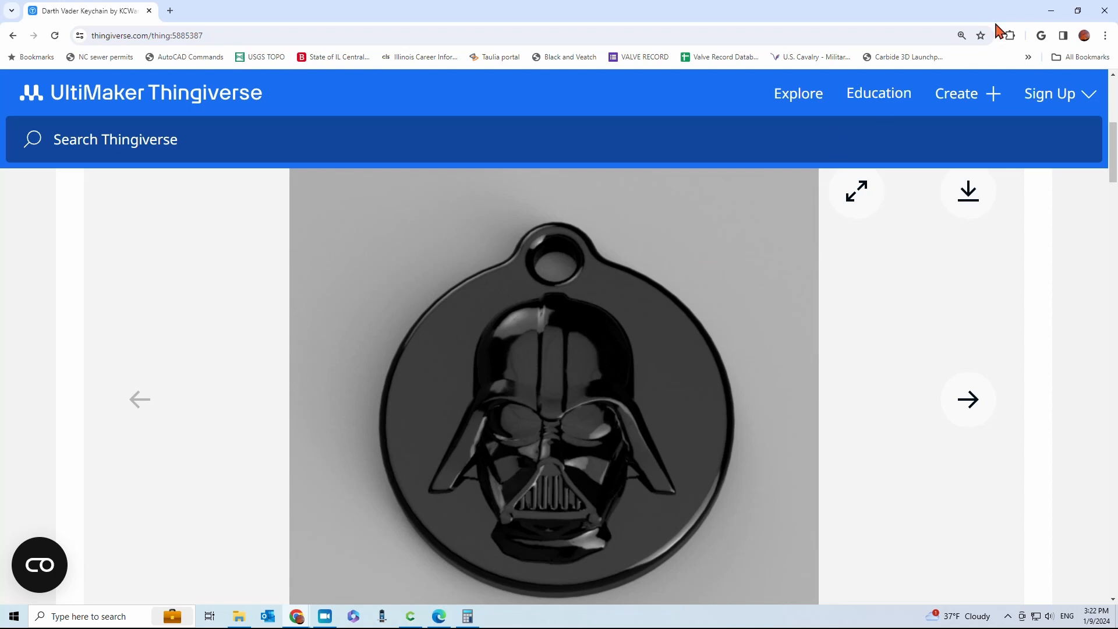
pyautogui.click(1054, 11)
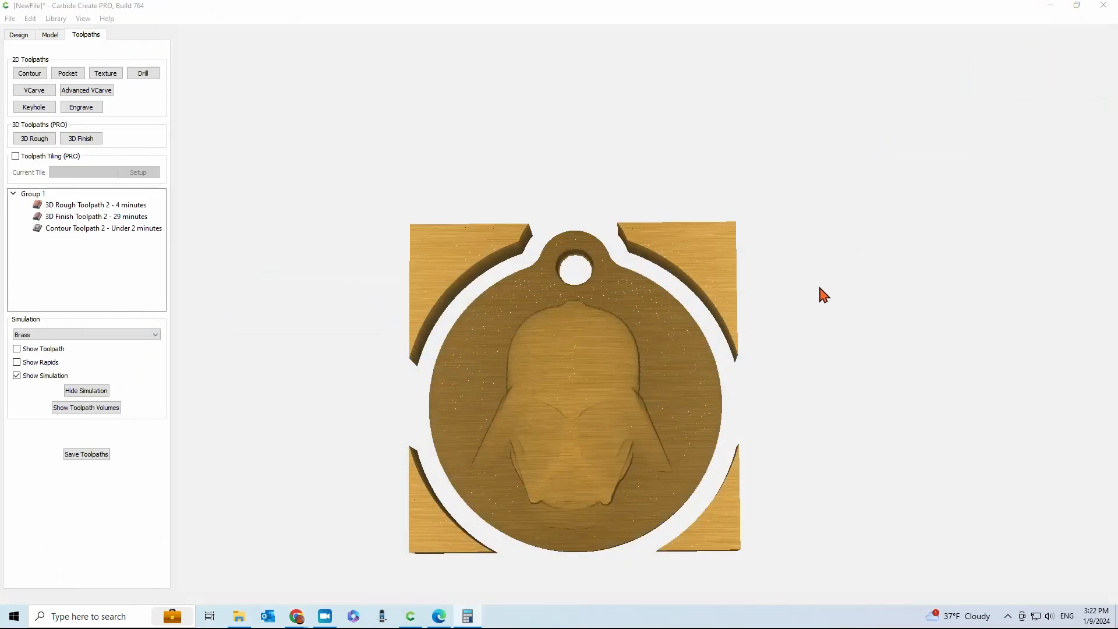
# - Switch to DeskProto, start the Free Edition and view the Darth_Vader_Keychain_v1.stl model from above
pyautogui.hotkey('alt', 'F4')
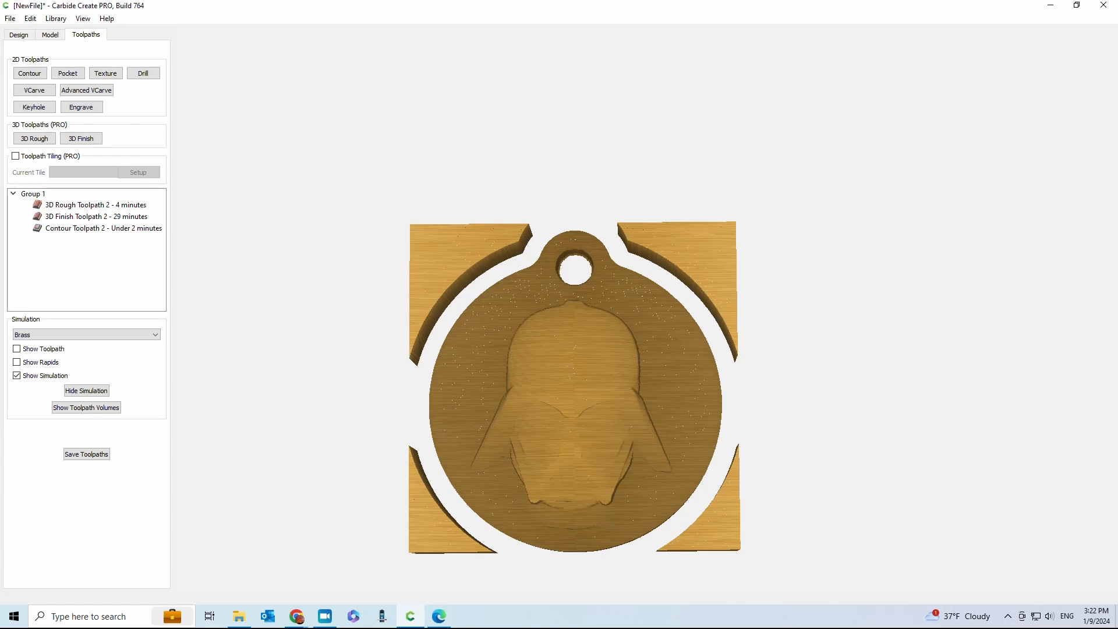
pyautogui.hotkey('alt', 'Tab')
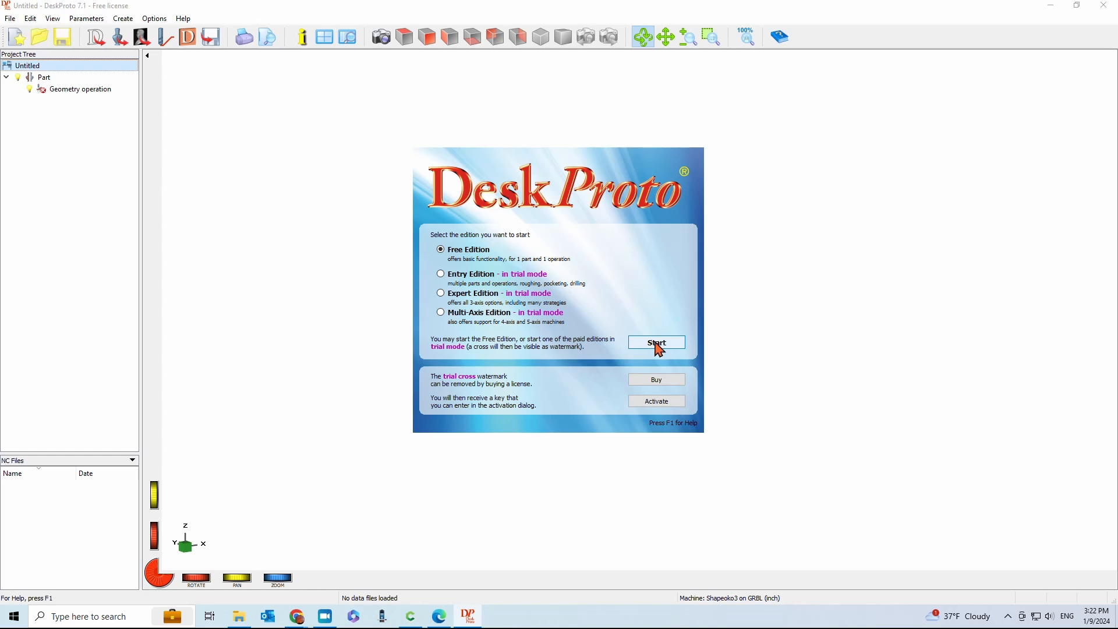
pyautogui.click(657, 342)
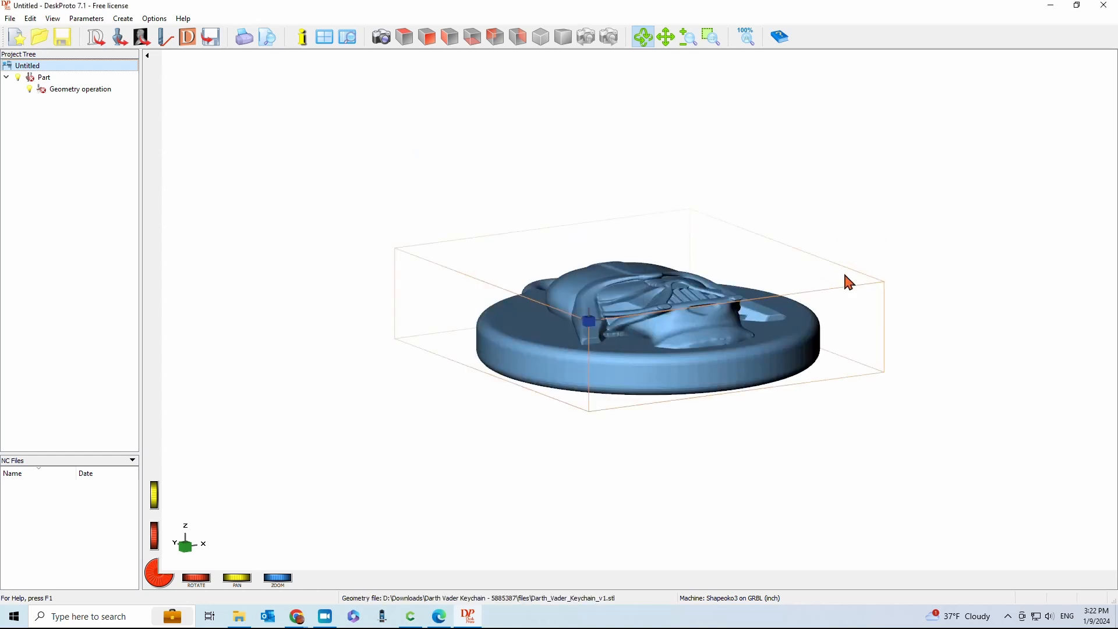
pyautogui.moveTo(756, 323); pyautogui.dragTo(685, 460)
pyautogui.moveTo(641, 365)
pyautogui.mouseDown()
pyautogui.moveTo(644, 412)
pyautogui.moveTo(642, 344)
pyautogui.mouseUp()
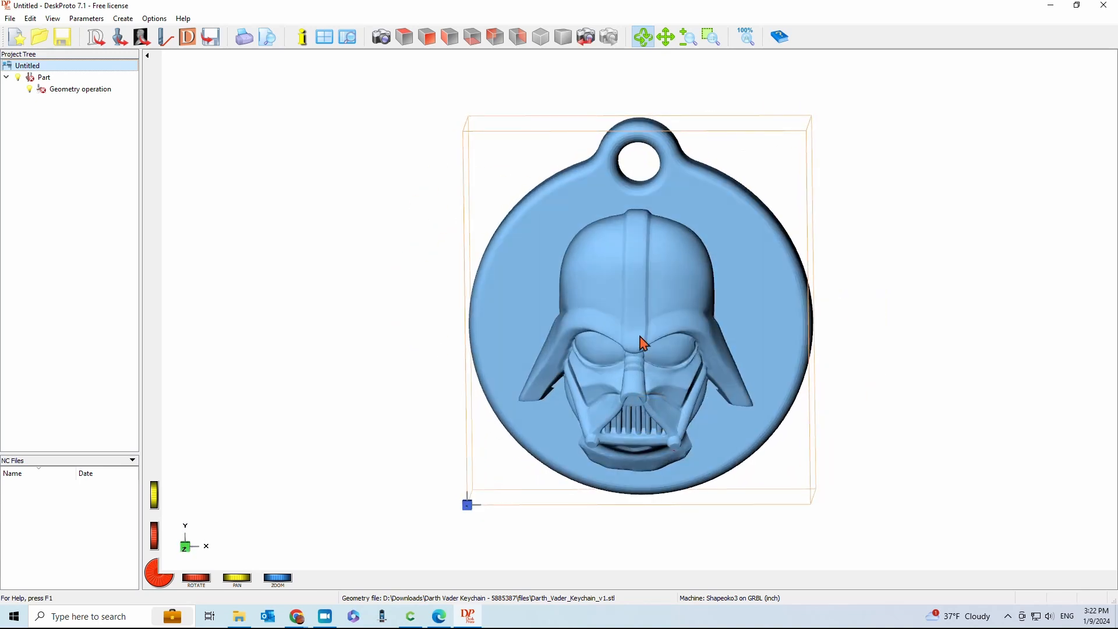
pyautogui.click(86, 18)
pyautogui.click(99, 47)
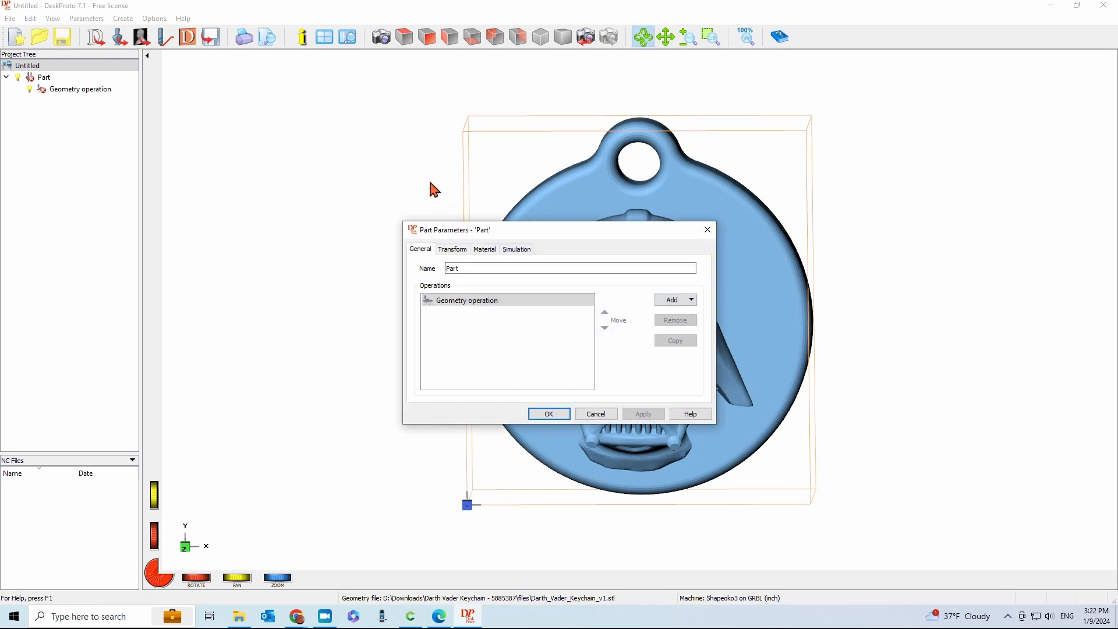
pyautogui.click(448, 250)
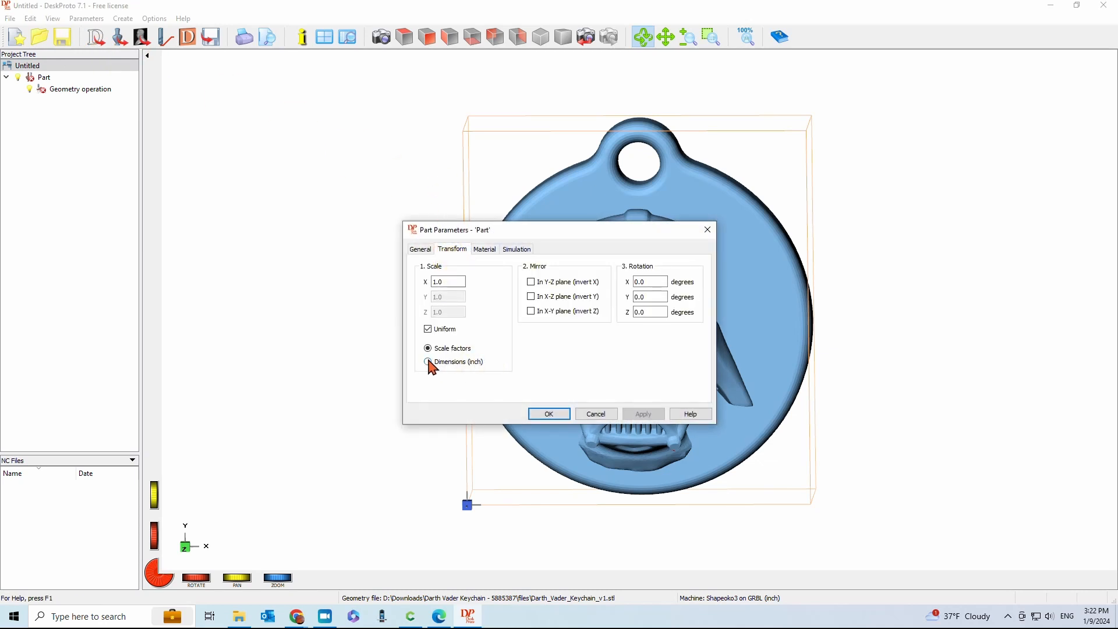
pyautogui.click(429, 362)
pyautogui.click(459, 283)
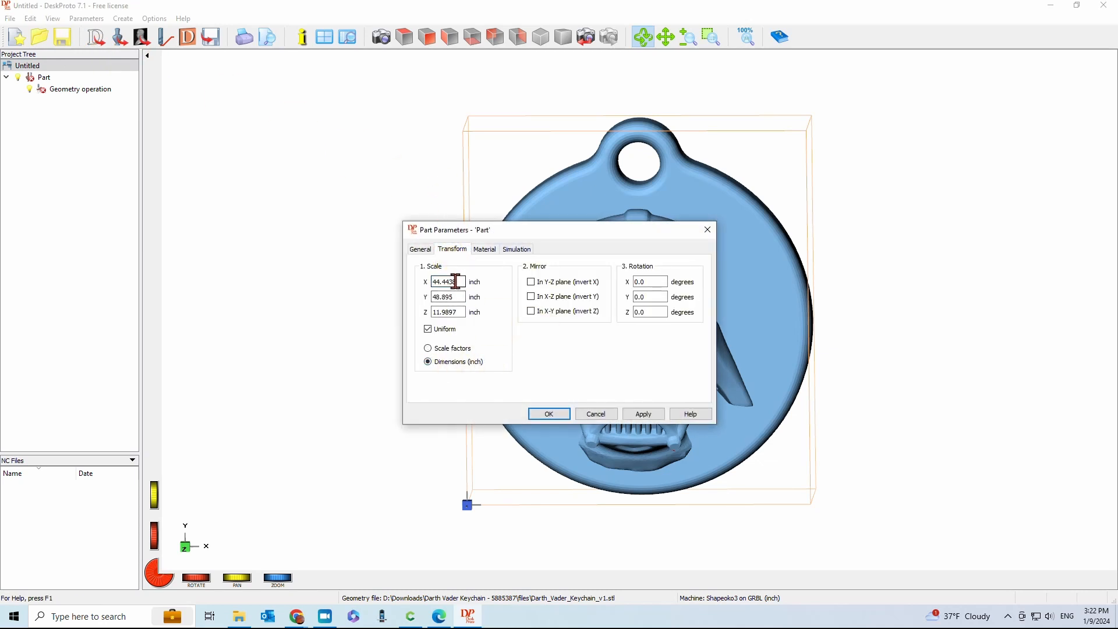
pyautogui.click(459, 312)
pyautogui.moveTo(460, 312); pyautogui.dragTo(396, 320)
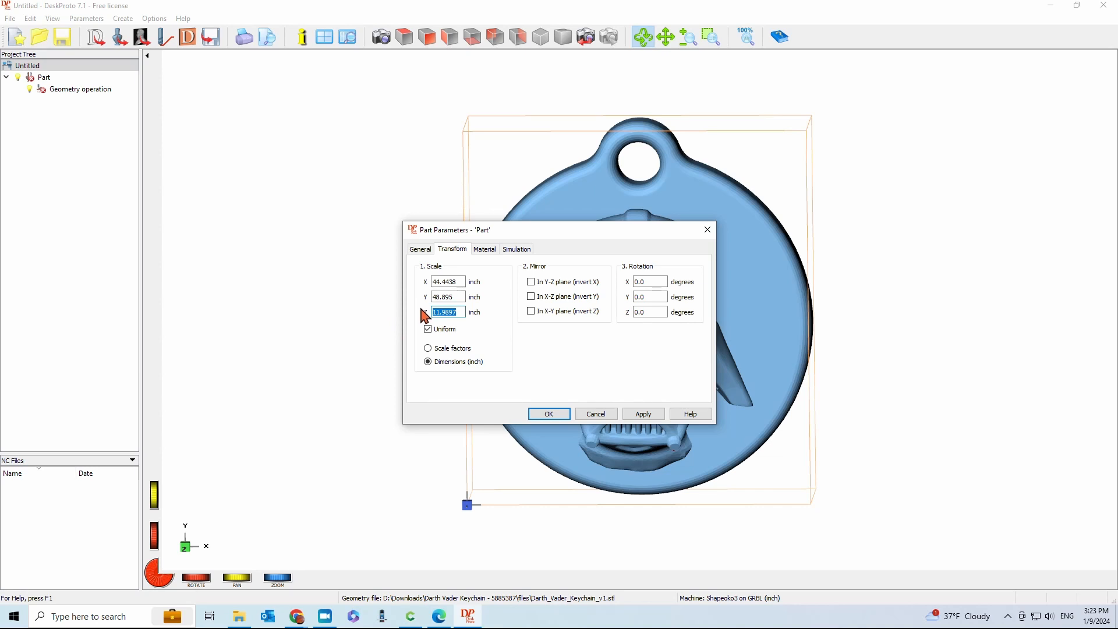
pyautogui.moveTo(463, 297); pyautogui.dragTo(399, 305)
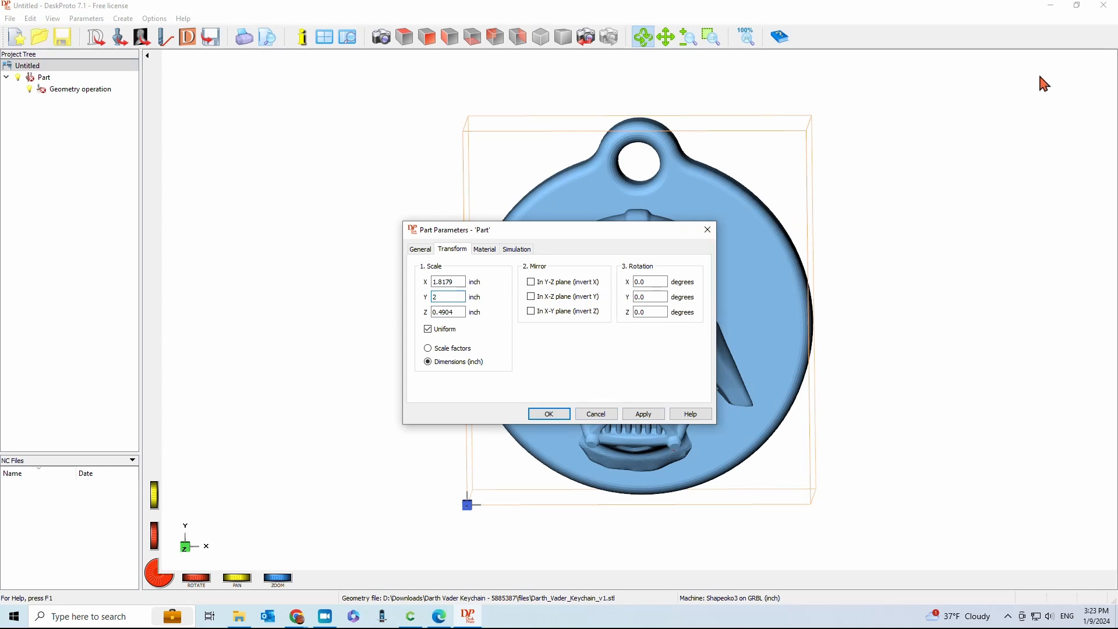
pyautogui.click(594, 414)
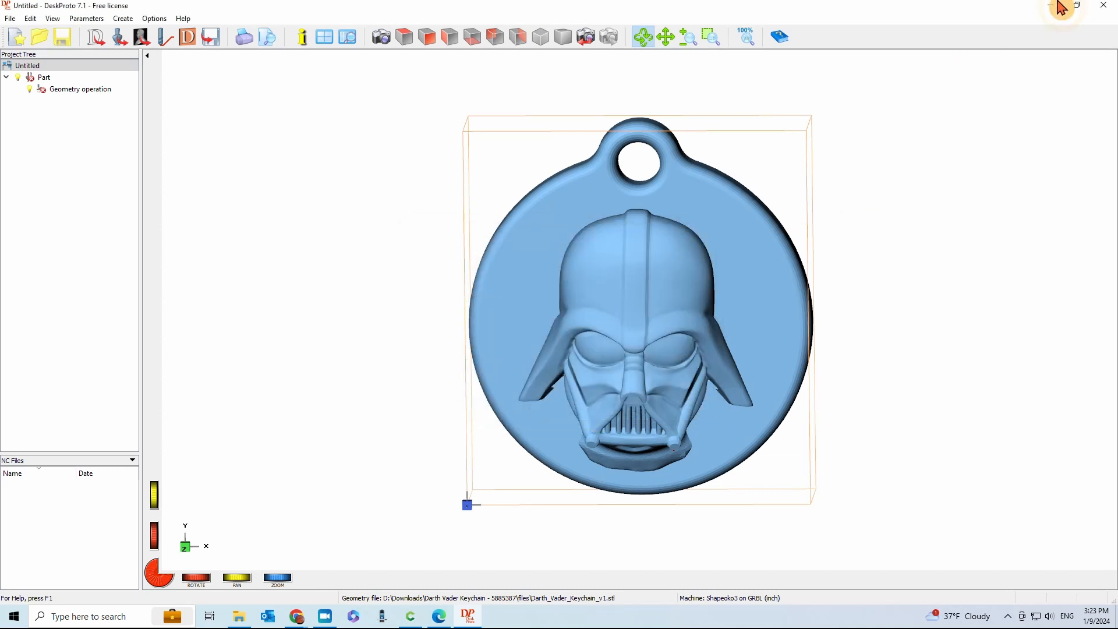
# - Read the part's Z dimension for a uniform scale with Y at 2 inches, then discard the scaling
pyautogui.click(86, 18)
pyautogui.click(104, 43)
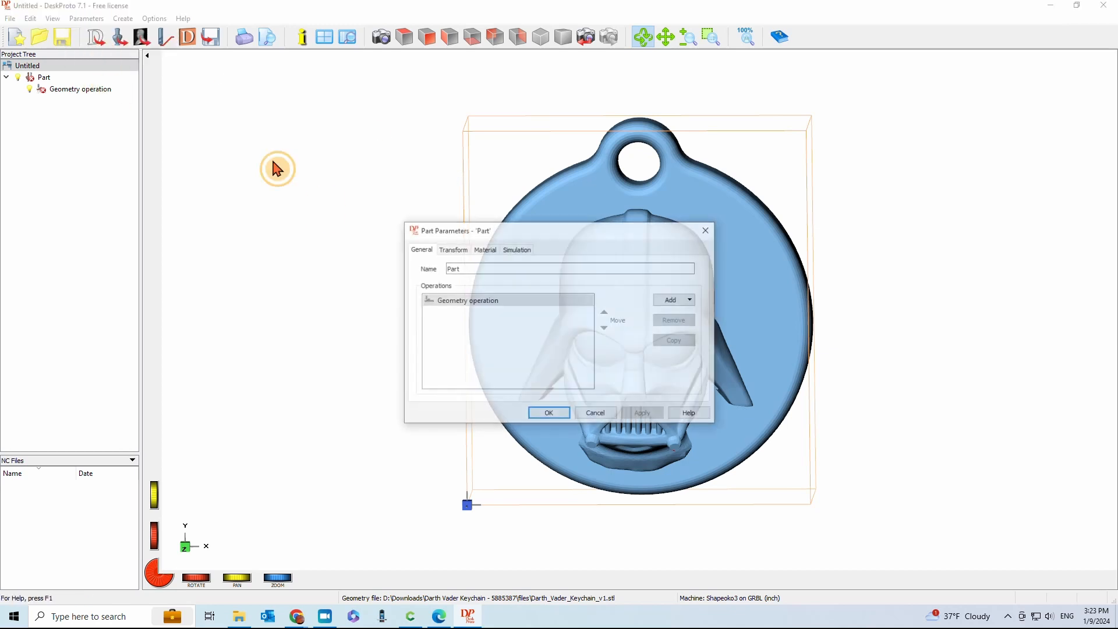
pyautogui.click(453, 250)
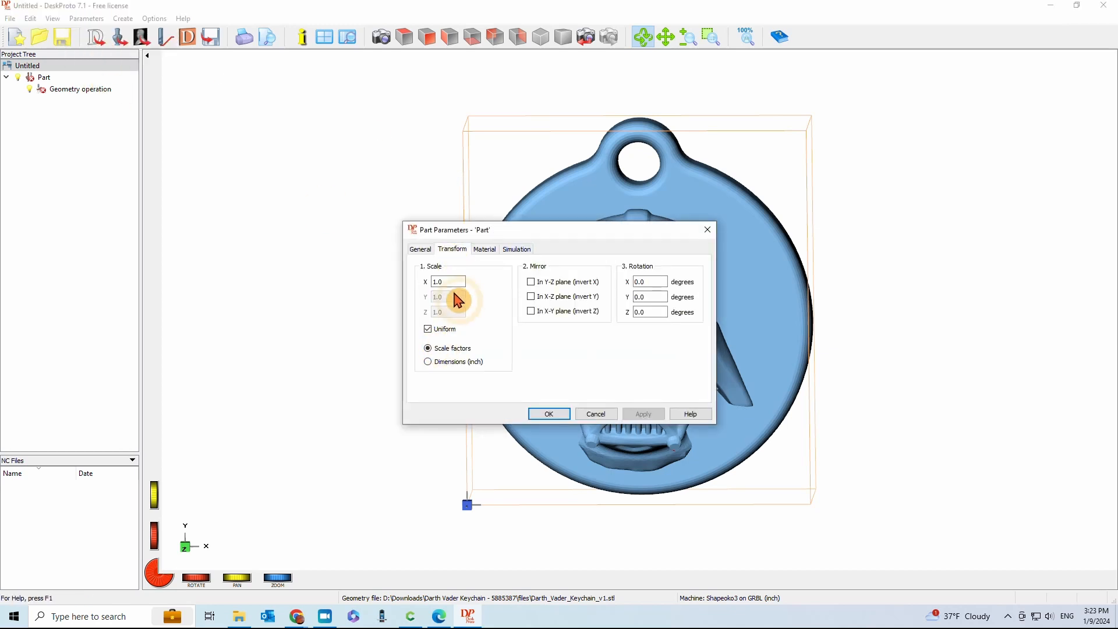
pyautogui.click(427, 361)
pyautogui.moveTo(460, 297); pyautogui.dragTo(407, 312)
pyautogui.write('2')
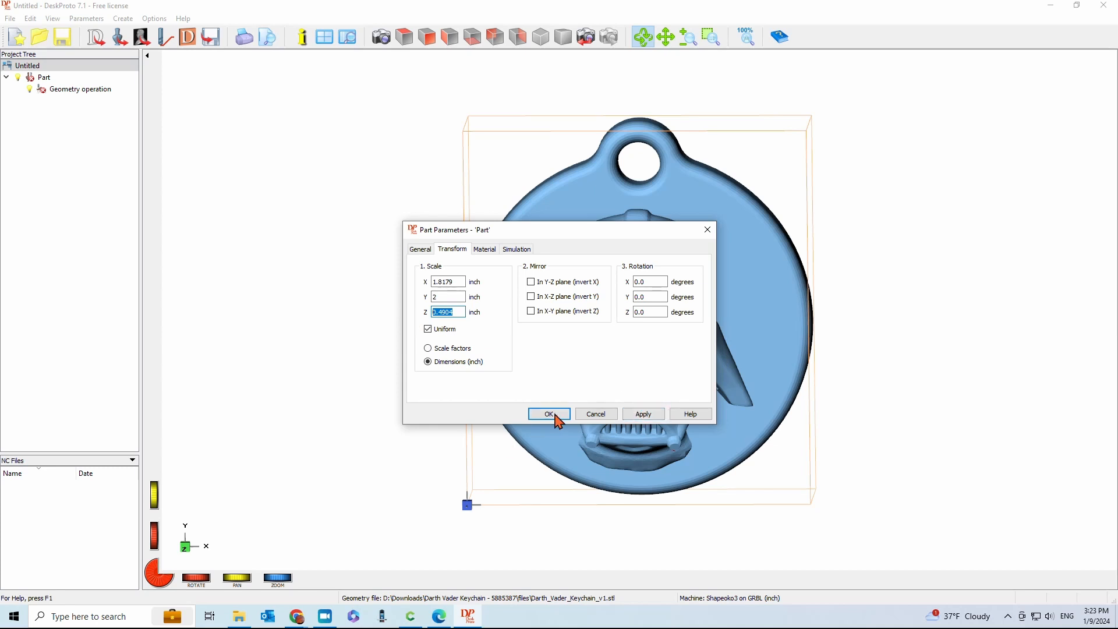
pyautogui.click(603, 413)
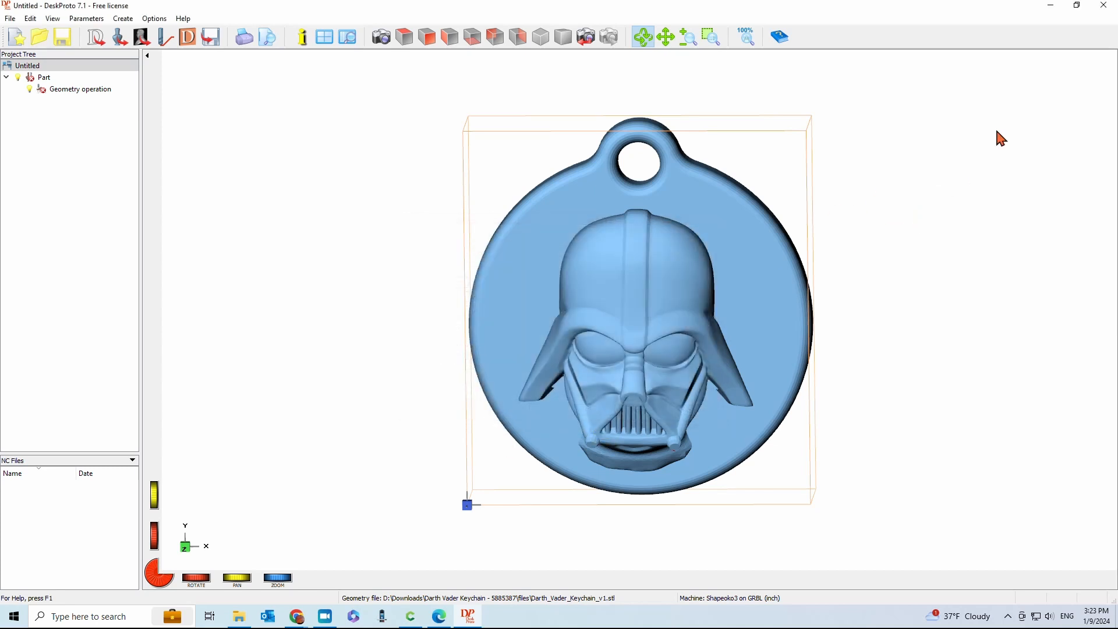
# - Switch back to Carbide Create and start a new file in place of the current design
pyautogui.click(1050, 5)
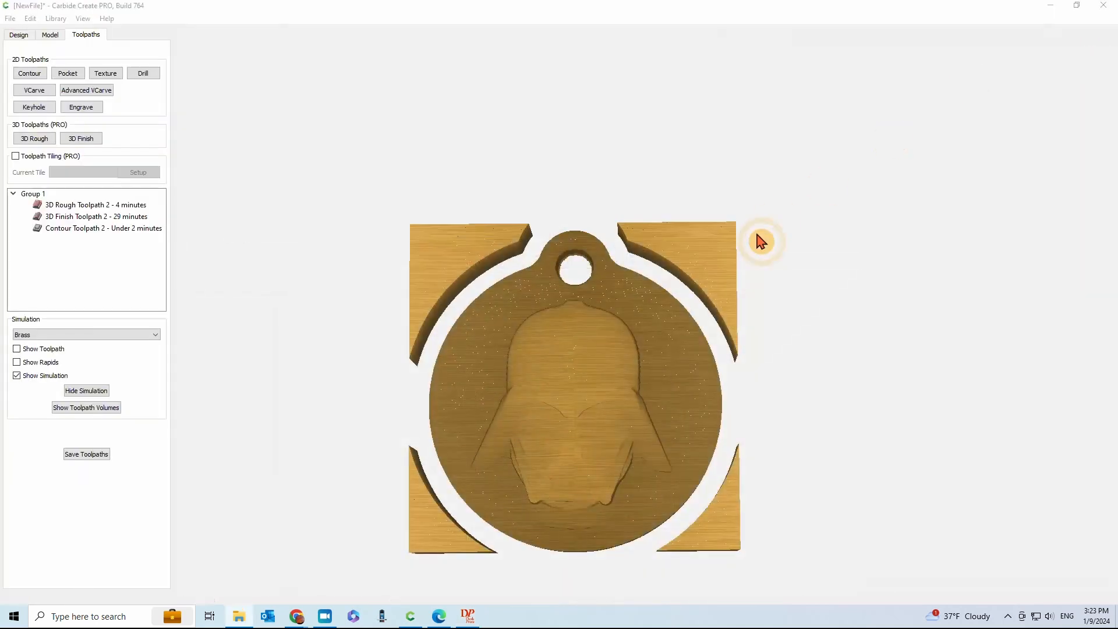
pyautogui.click(10, 18)
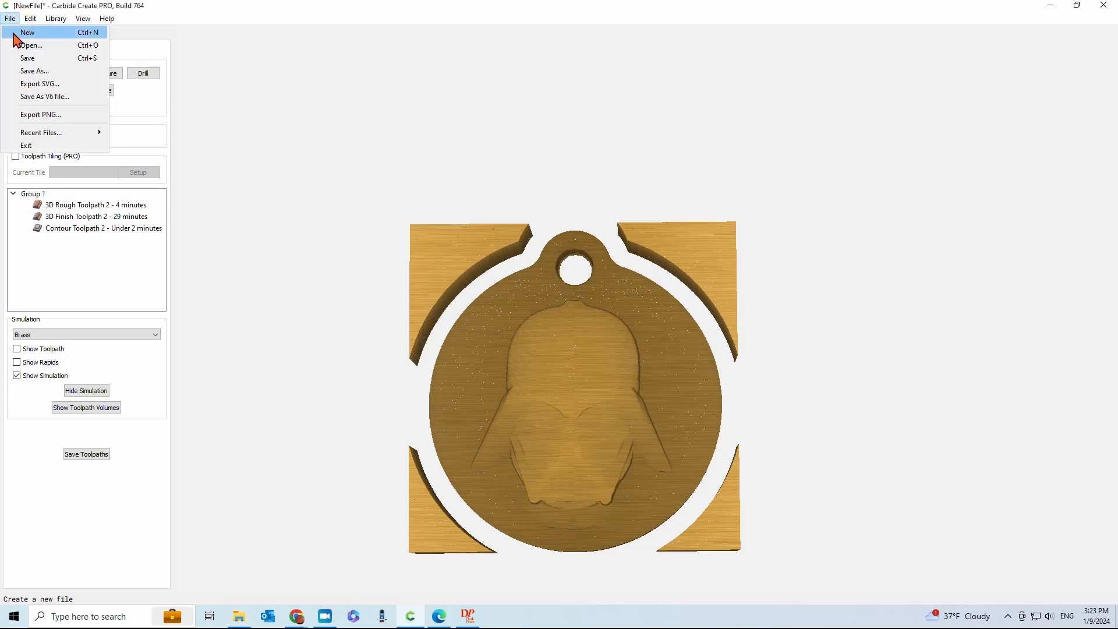
pyautogui.click(28, 32)
pyautogui.click(567, 322)
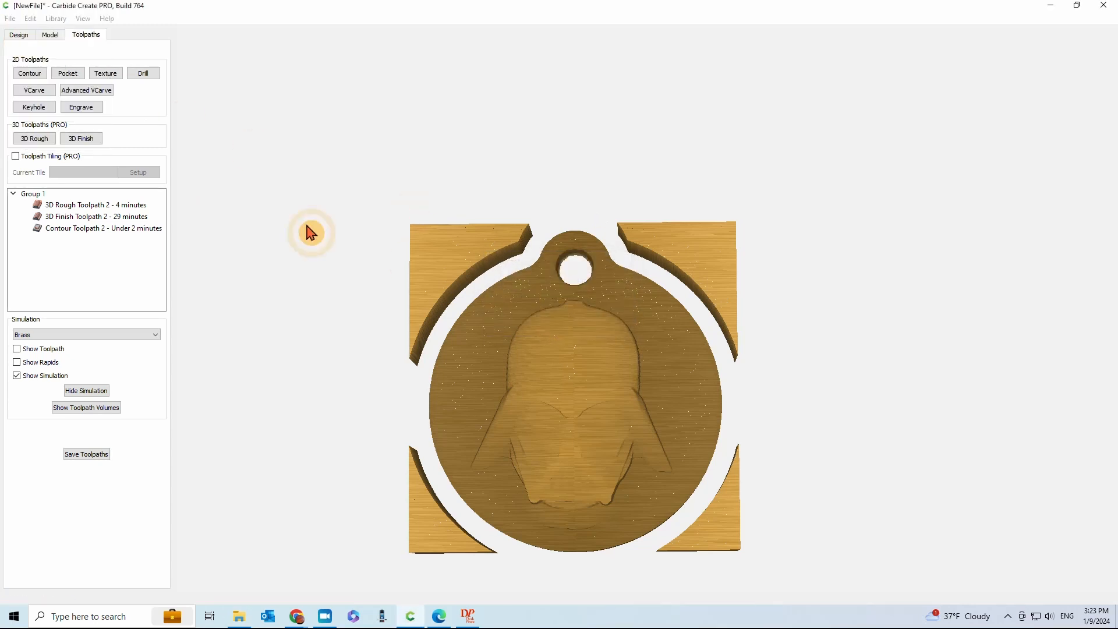
# - Confirm the job setup with 2 x 2 x 0.5 inch stock, zero at top center and a 0.02 inch retract height
pyautogui.click(21, 70)
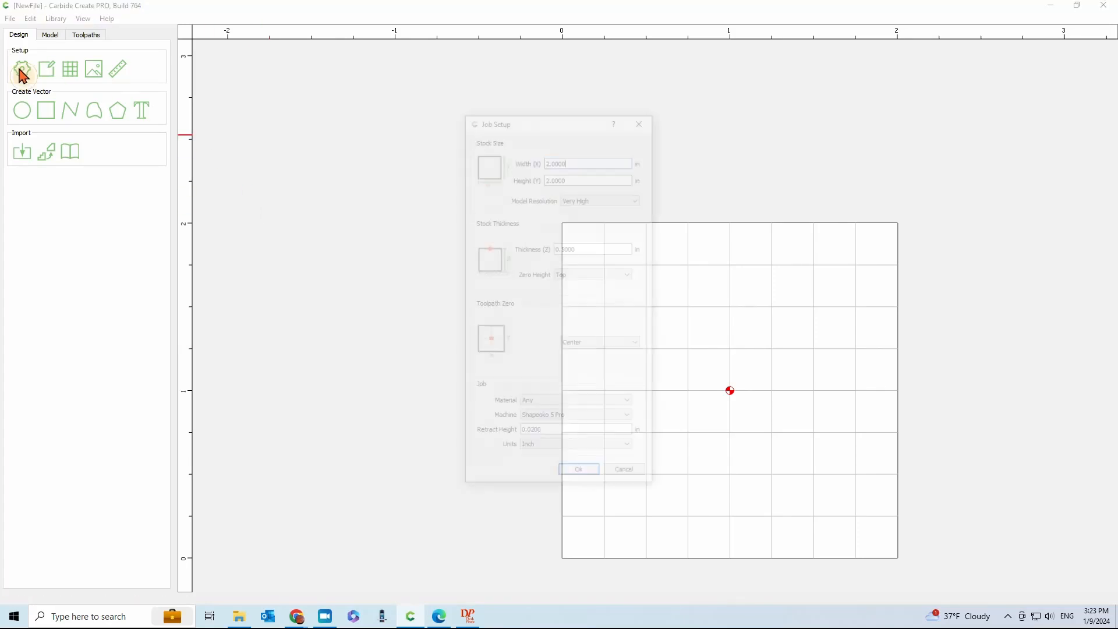
pyautogui.moveTo(579, 159); pyautogui.dragTo(522, 157)
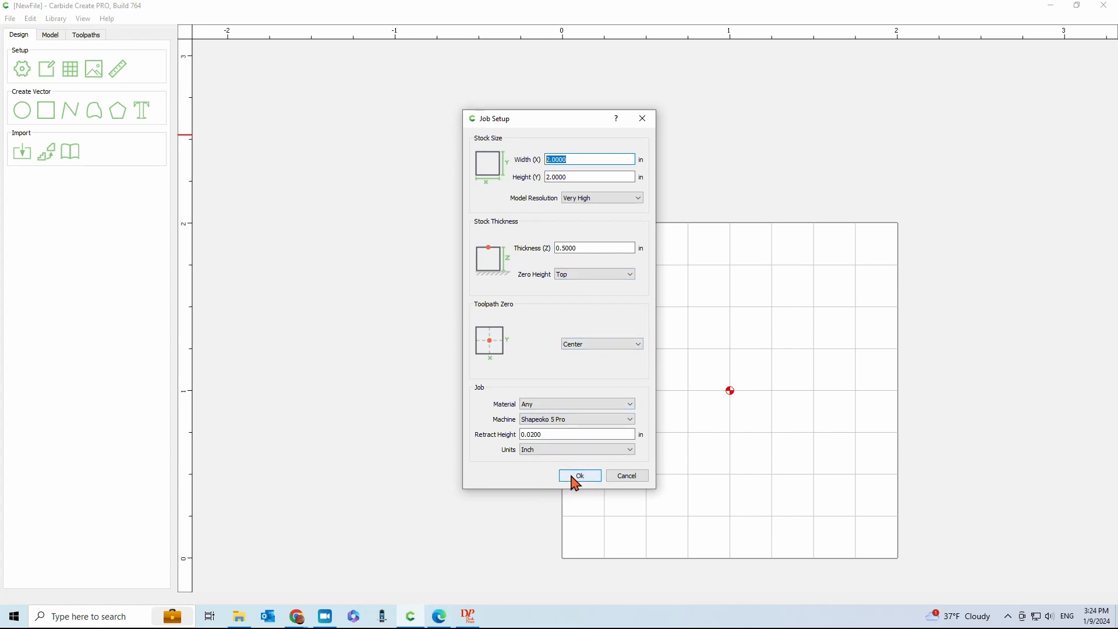
pyautogui.moveTo(553, 435); pyautogui.dragTo(504, 436)
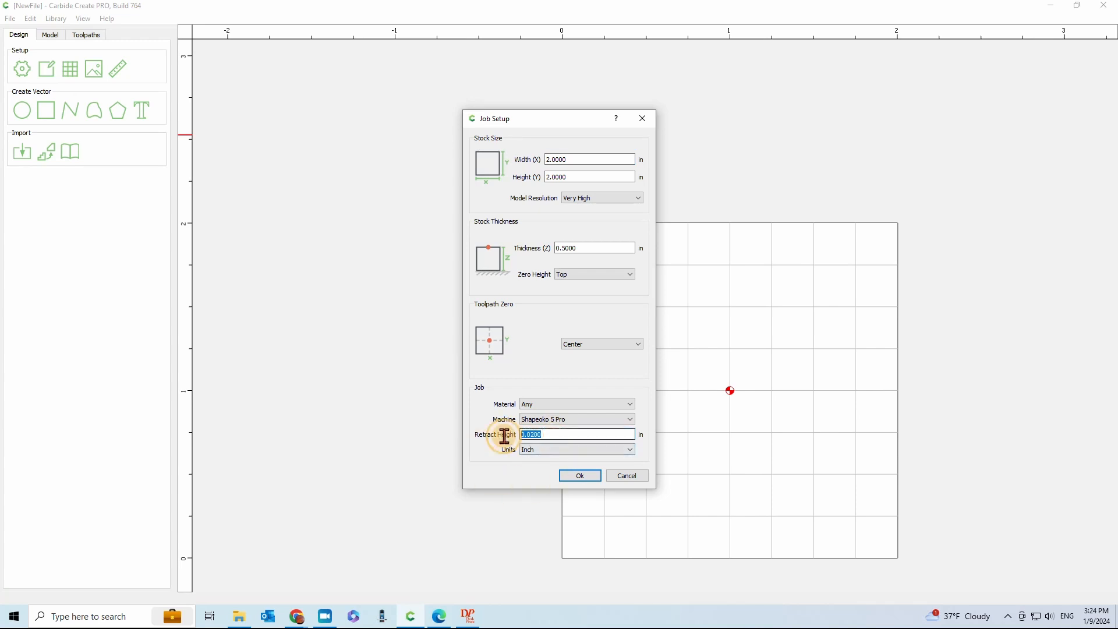
pyautogui.click(580, 478)
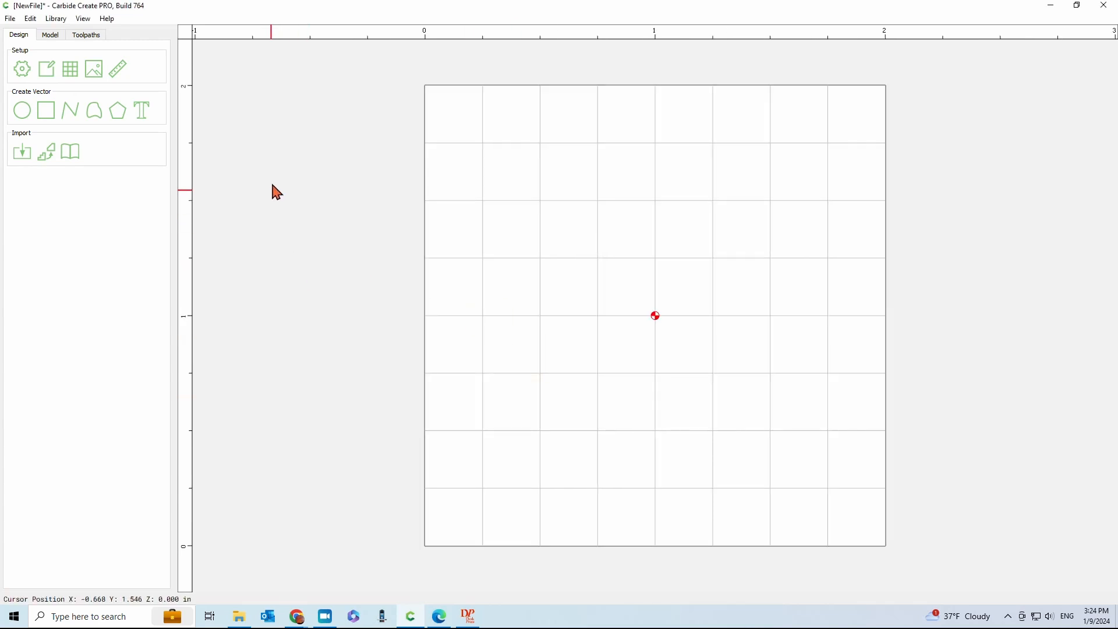
# - Import Darth_Vader_Keychain_v1.stl as a 3D model component
pyautogui.click(56, 37)
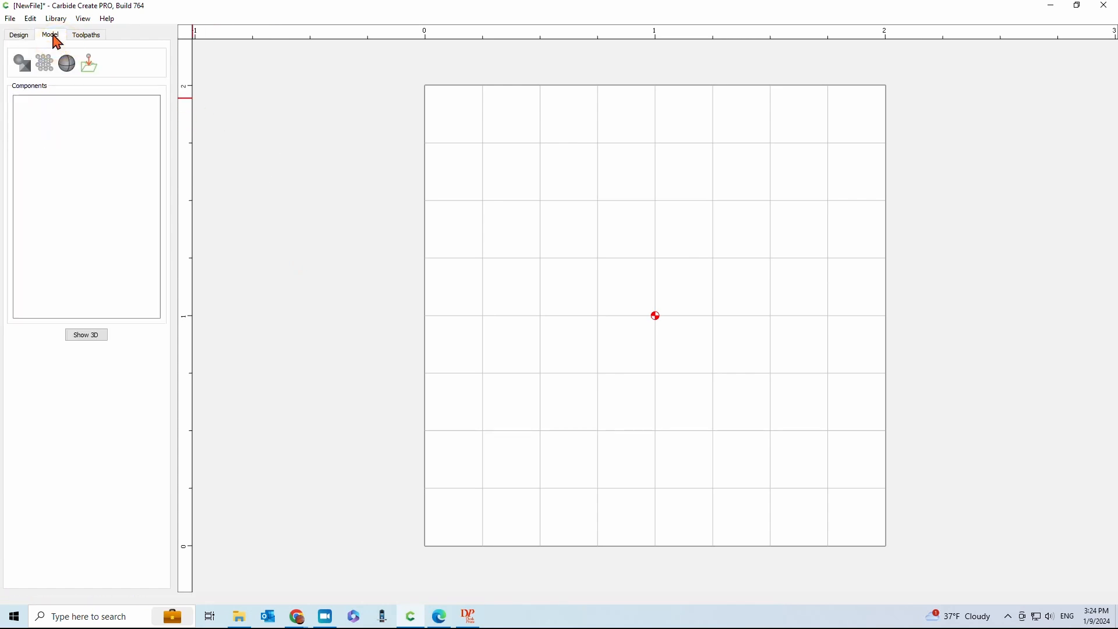
pyautogui.click(68, 67)
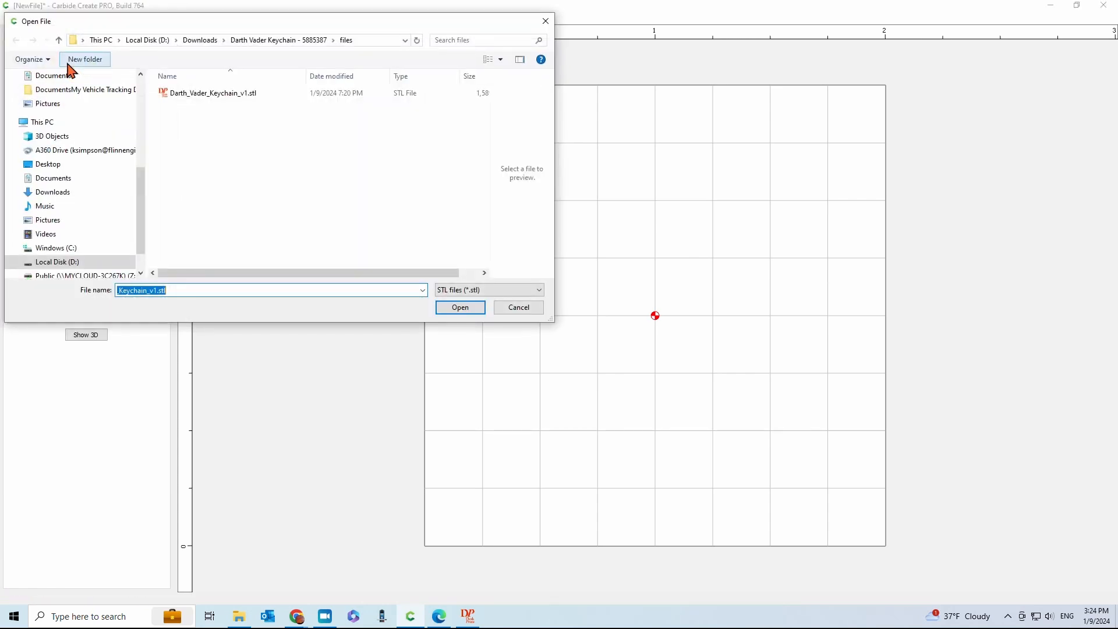
pyautogui.click(205, 99)
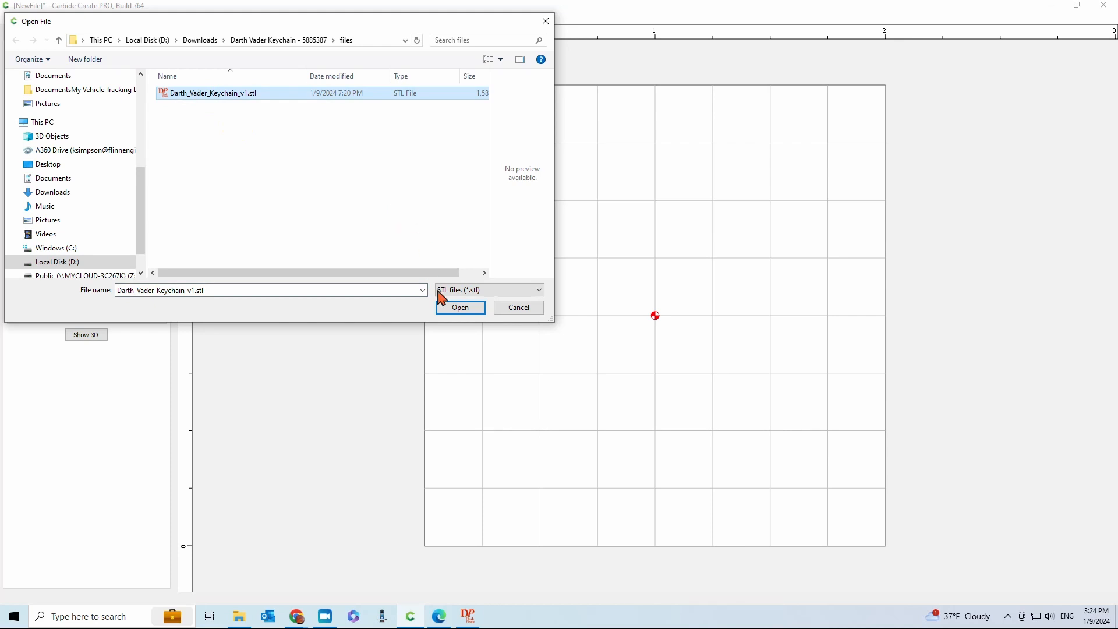
pyautogui.click(460, 307)
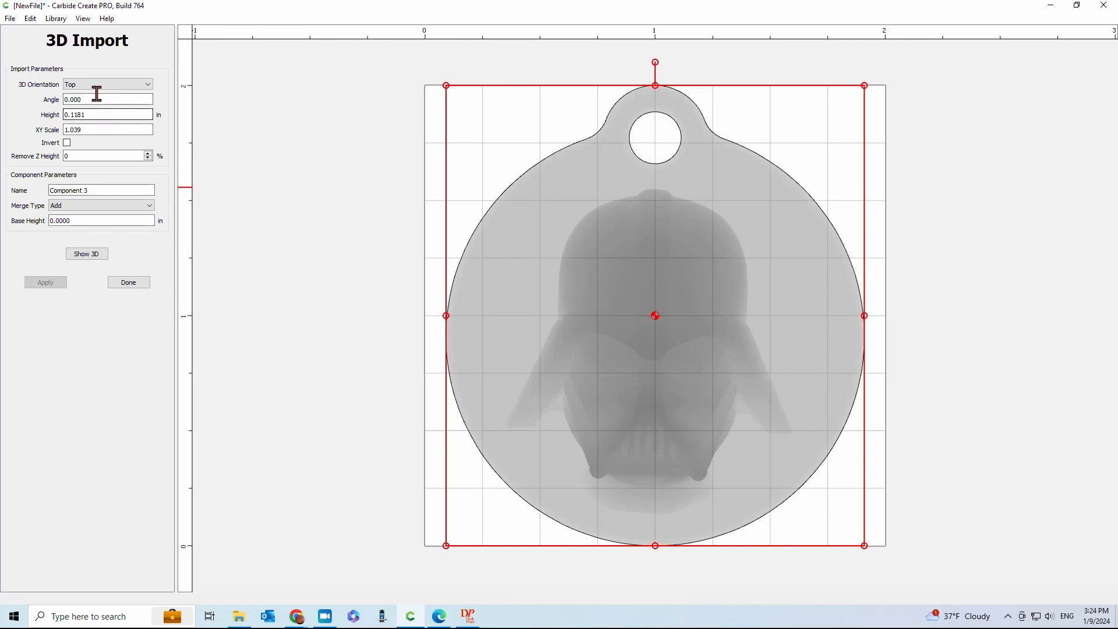
# - Set the imported keychain's height to 0.4904 in and apply it
pyautogui.moveTo(89, 114); pyautogui.dragTo(41, 115)
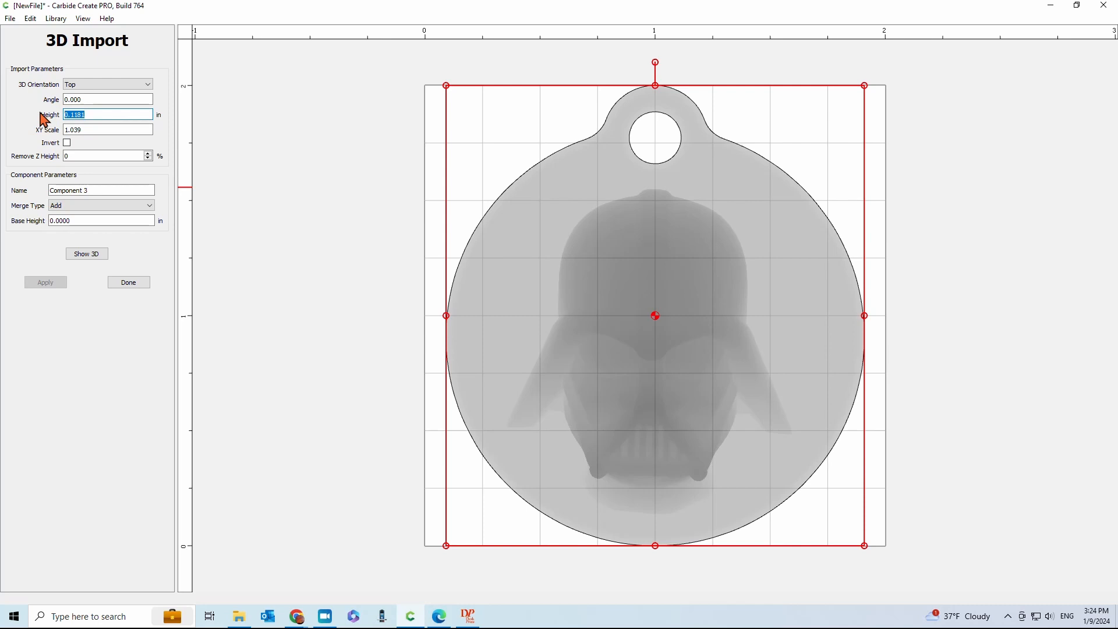
pyautogui.write('0.4904')
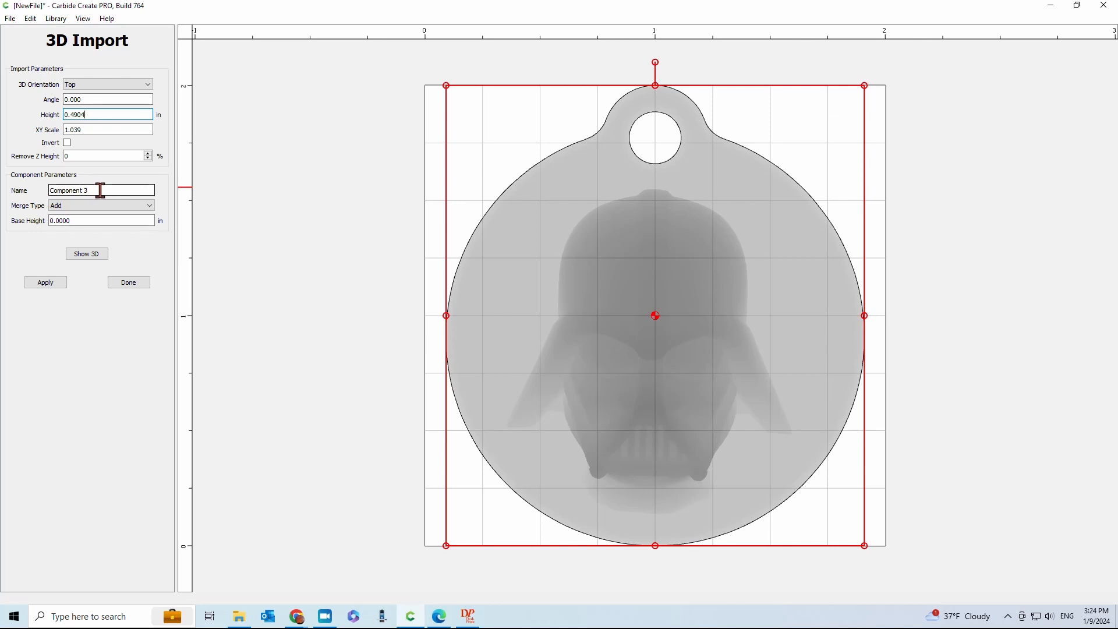
pyautogui.click(44, 283)
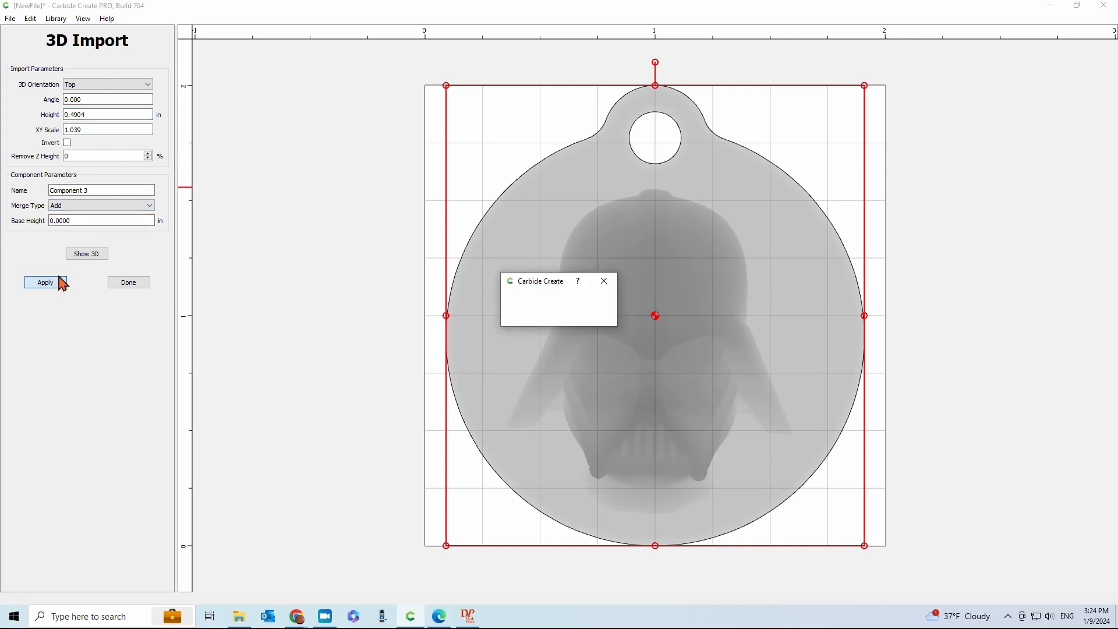
# - Inspect the imported keychain in the 3D preview from several angles and finish the import
pyautogui.click(85, 256)
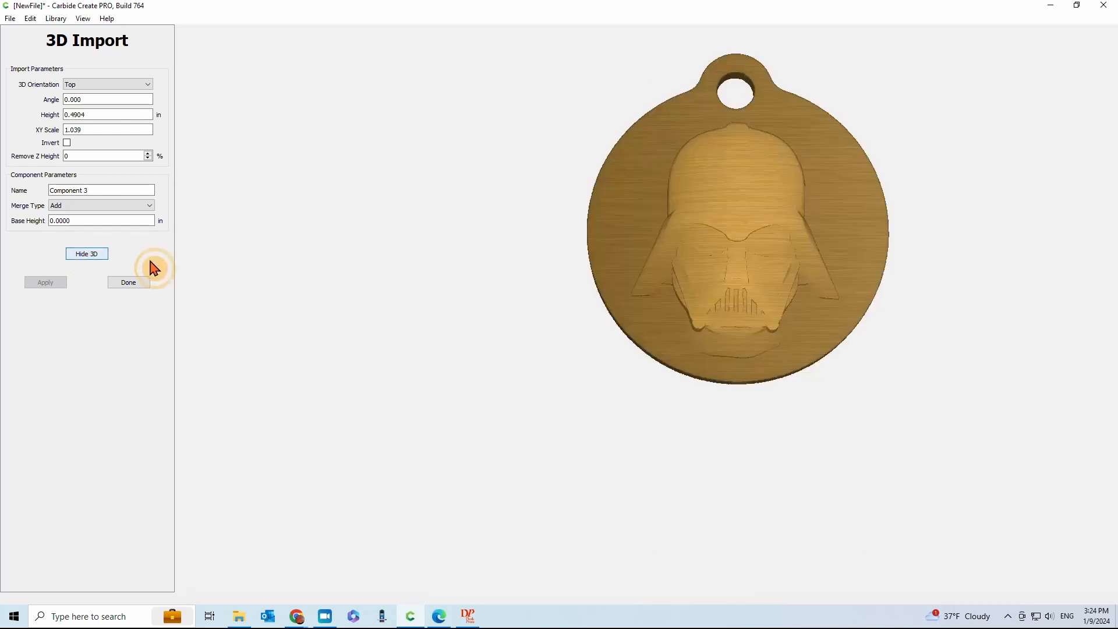
pyautogui.scroll(-3, 603, 313)
pyautogui.scroll(4, 751, 267)
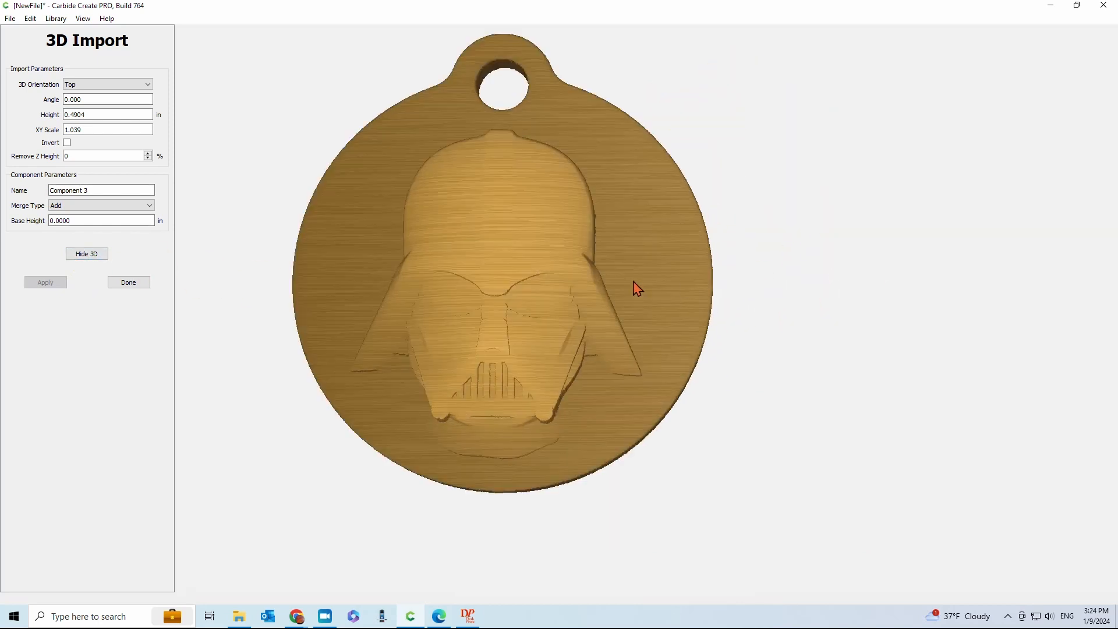
pyautogui.scroll(-2, 784, 239)
pyautogui.moveTo(639, 287); pyautogui.dragTo(618, 444)
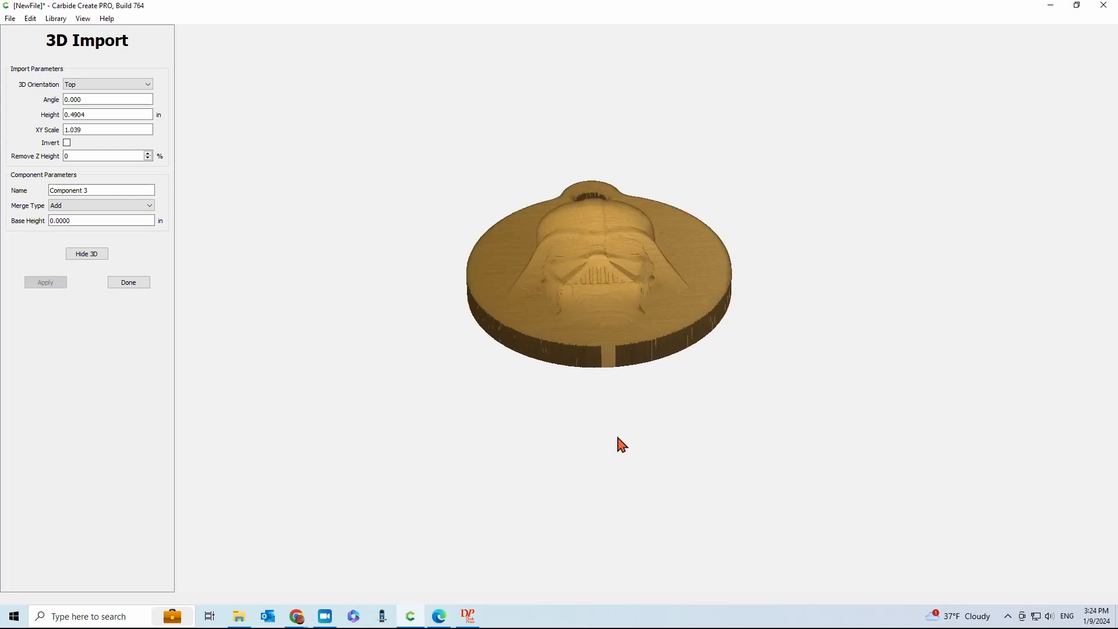
pyautogui.moveTo(618, 225); pyautogui.dragTo(631, 436)
pyautogui.moveTo(663, 196); pyautogui.dragTo(693, 297)
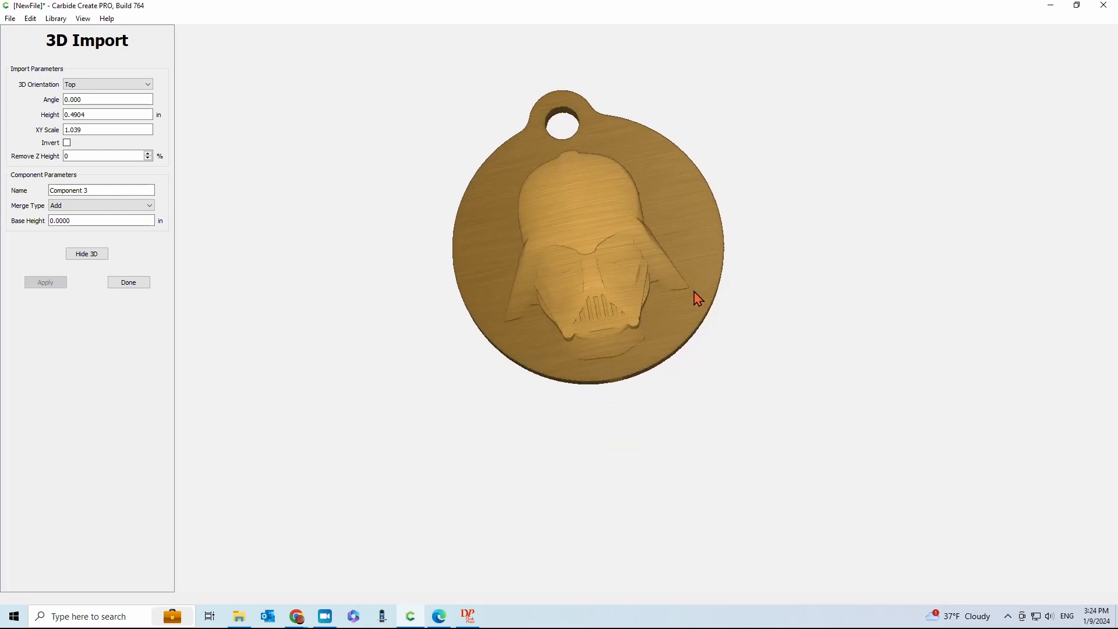
pyautogui.click(129, 282)
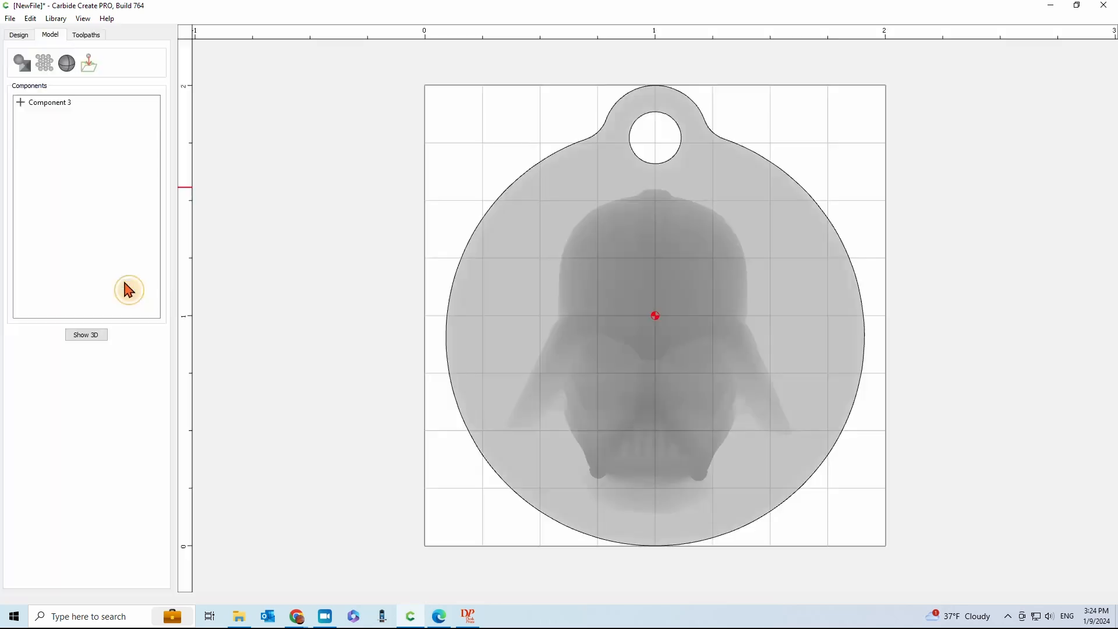
# - Clear the two-vector selection and select only the keychain's outer outline, leaving the hole unselected
pyautogui.click(90, 36)
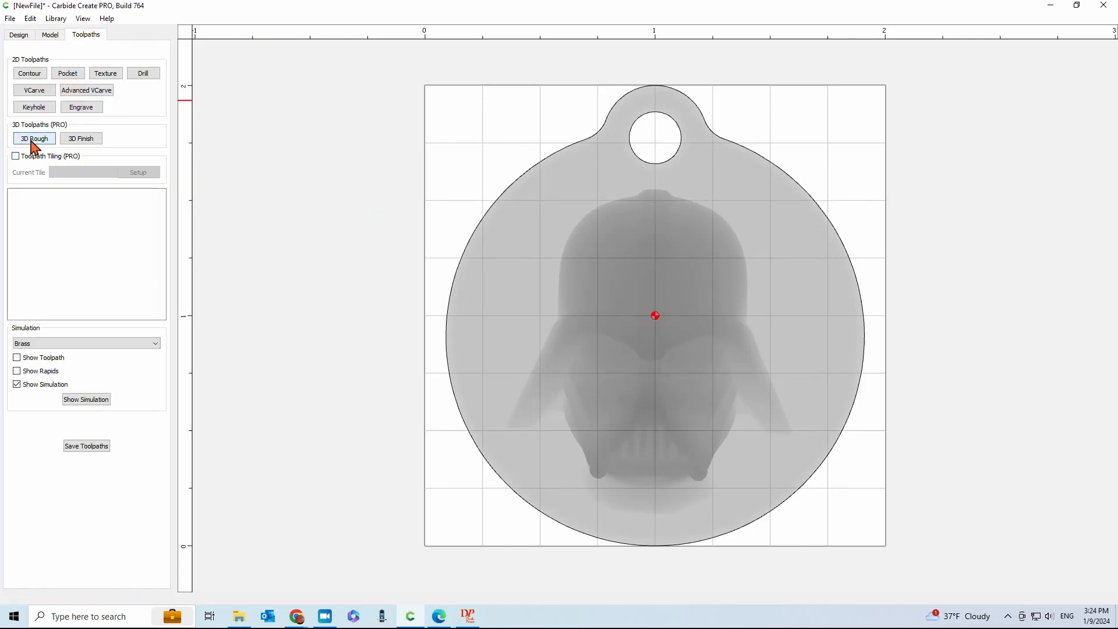
pyautogui.click(519, 184)
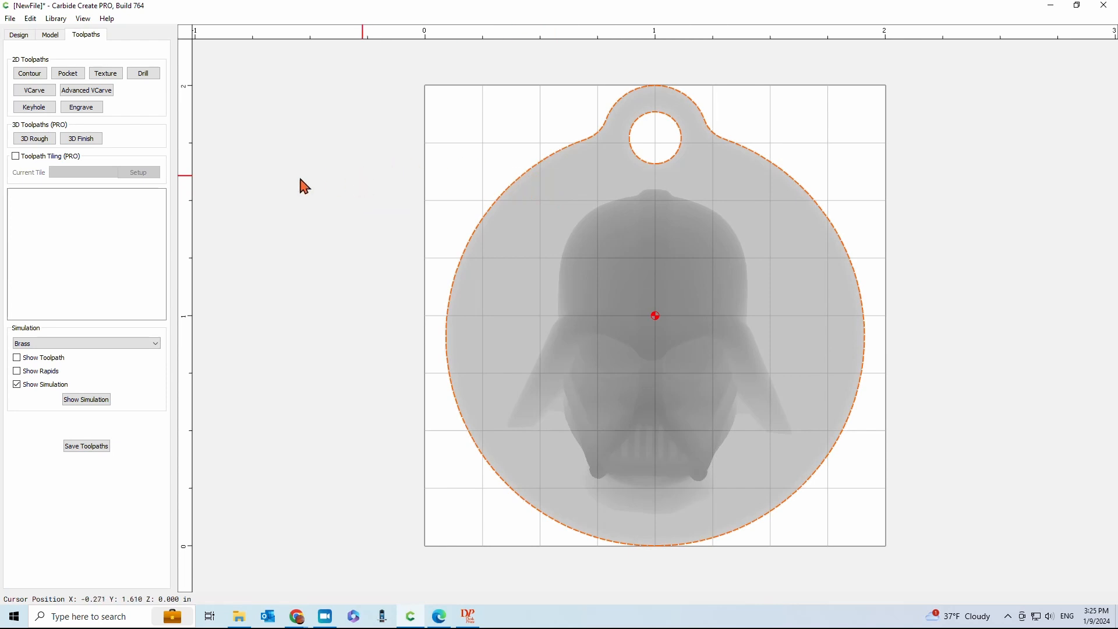
pyautogui.click(20, 37)
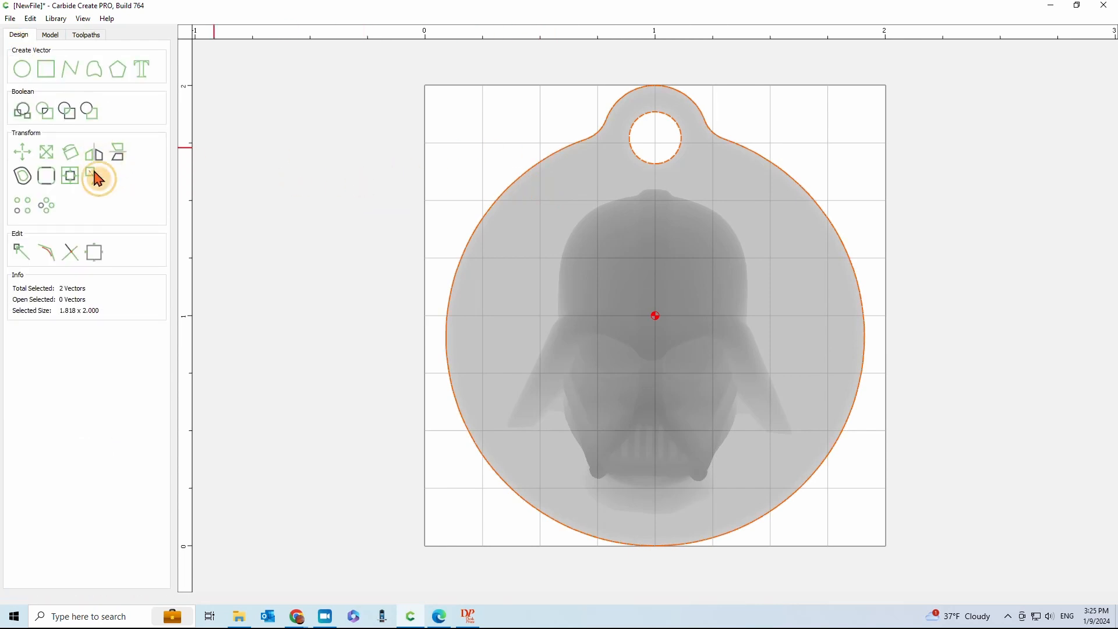
pyautogui.click(544, 121)
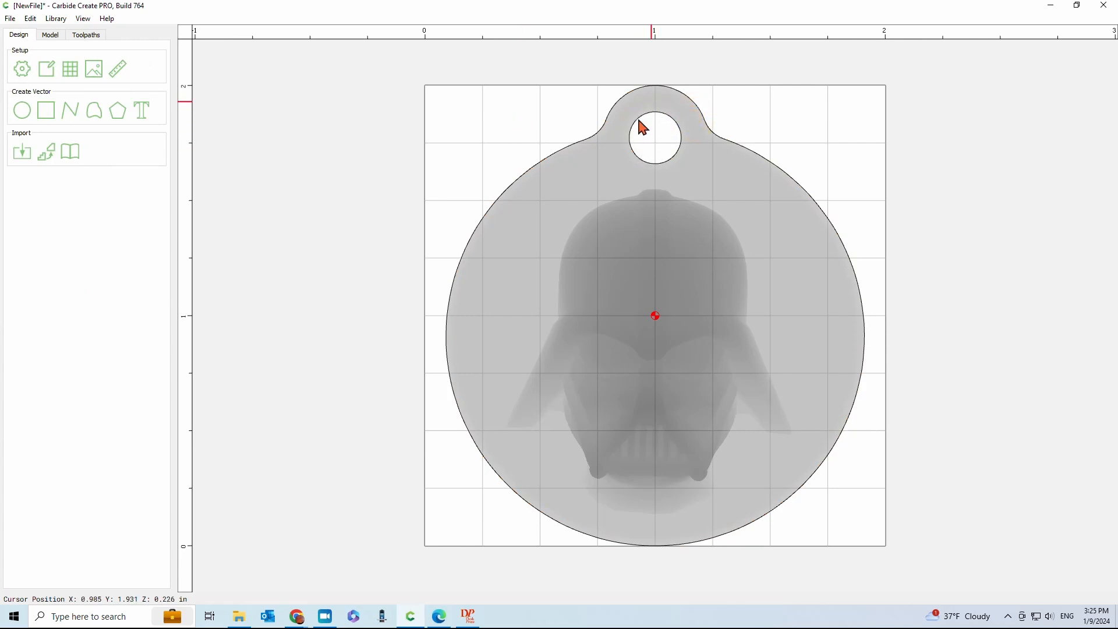
pyautogui.click(462, 248)
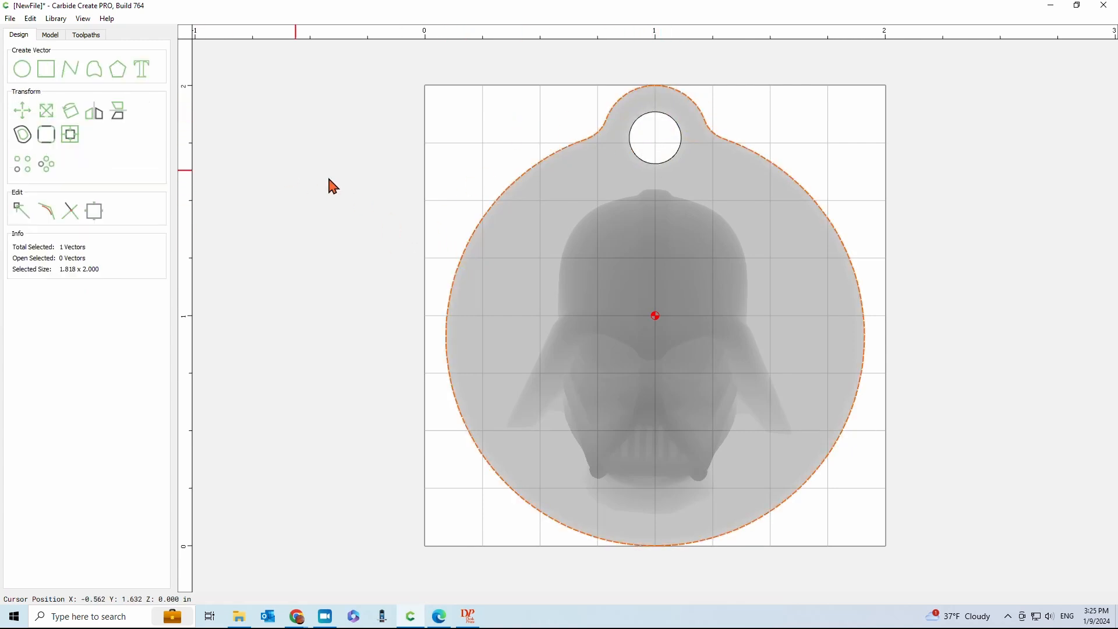
# - Create a 3D roughing toolpath from the selected outline with the #102 End Mill (1/8") and 0.0197 in stock to leave, and preview its simulation
pyautogui.click(50, 35)
pyautogui.click(86, 35)
pyautogui.click(34, 138)
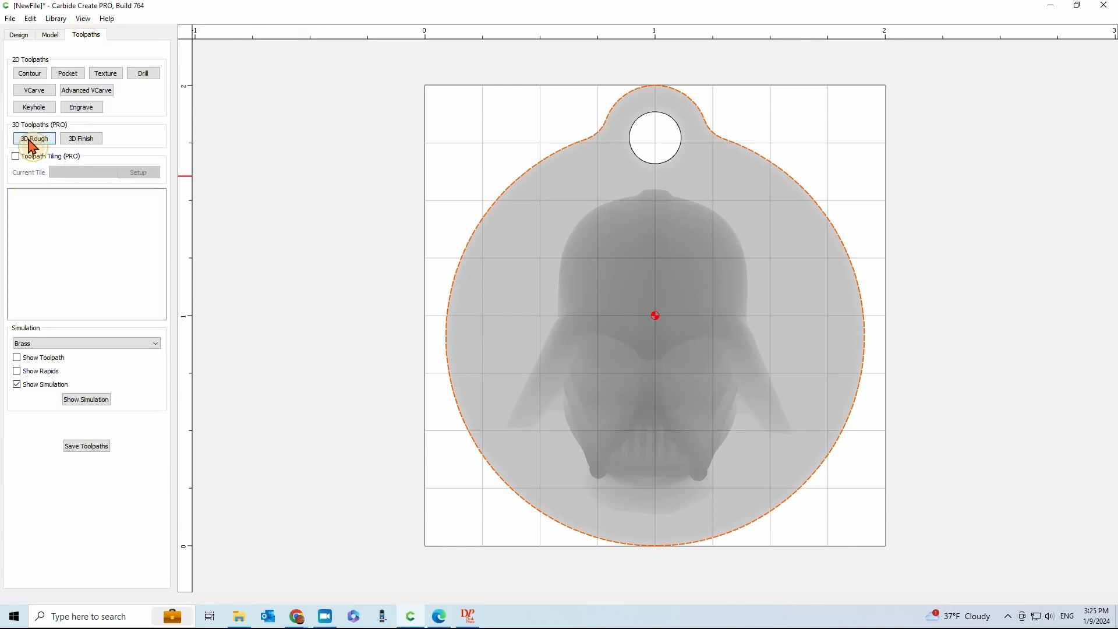
pyautogui.click(580, 319)
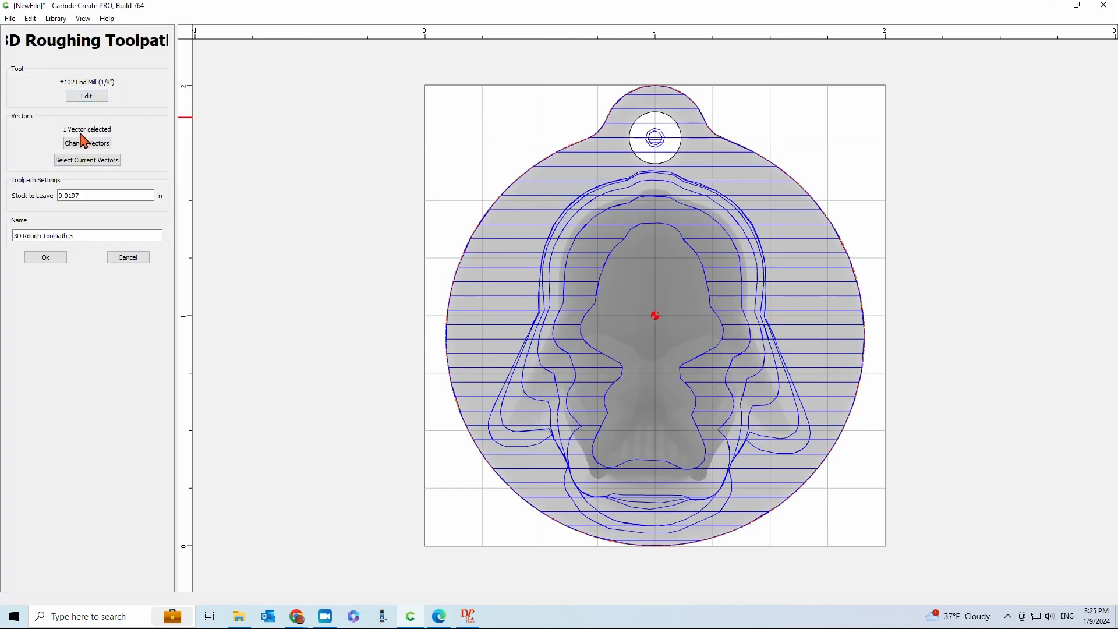
pyautogui.click(46, 258)
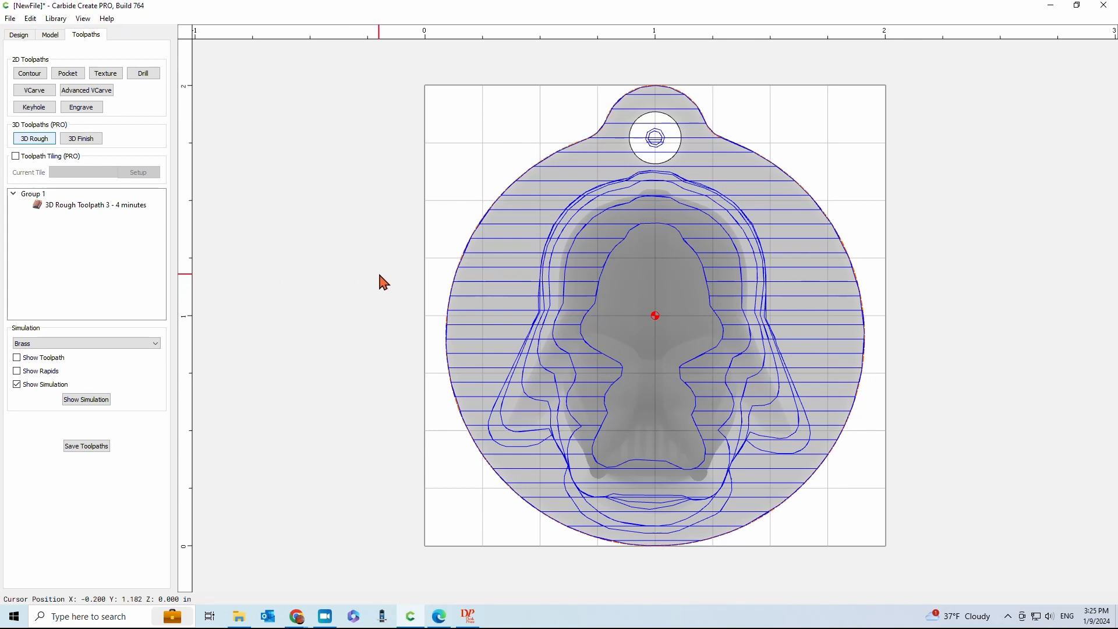
pyautogui.click(87, 399)
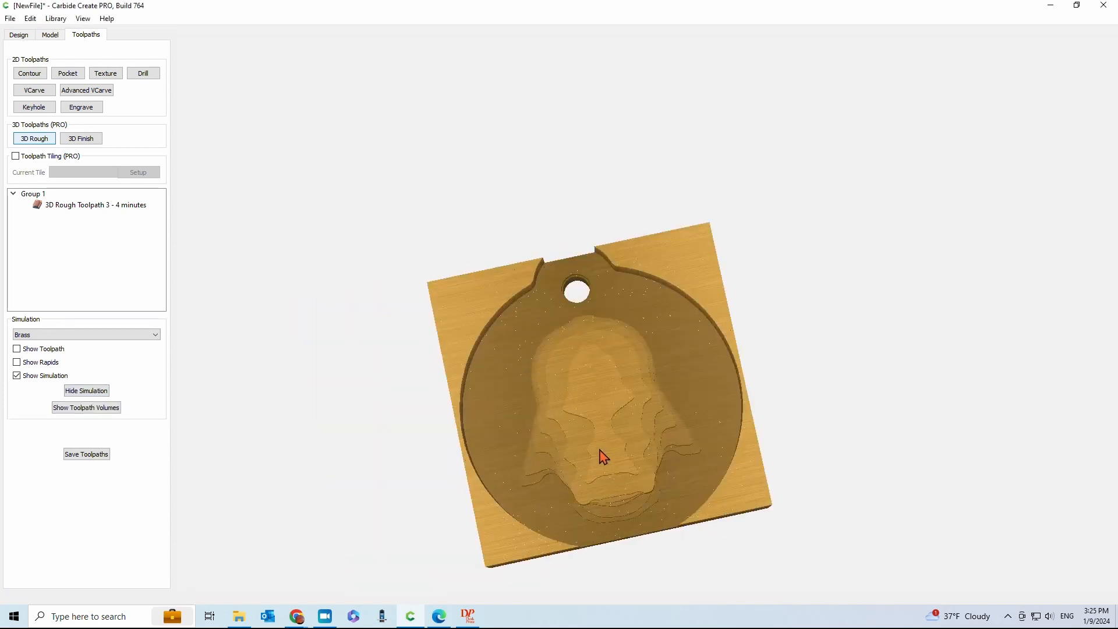
pyautogui.moveTo(603, 456); pyautogui.dragTo(660, 336)
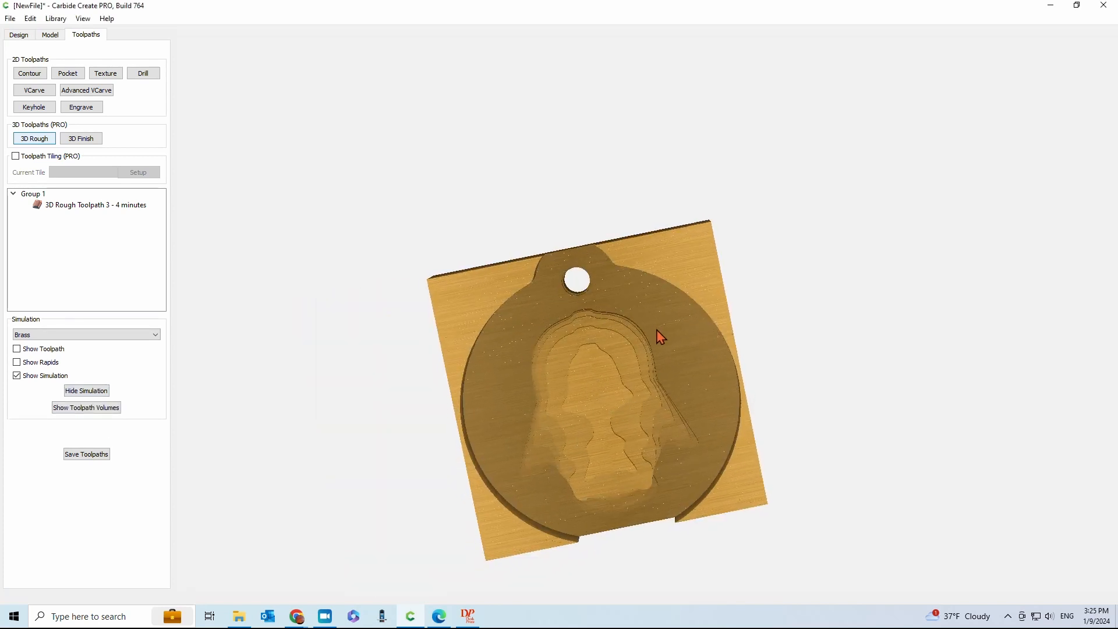
# - Start a 3D finishing toolpath on the selected outline and choose the #121 Ball Mill (1/32") from the Carbide 3D-Shapeoko-Softwood library
pyautogui.click(81, 140)
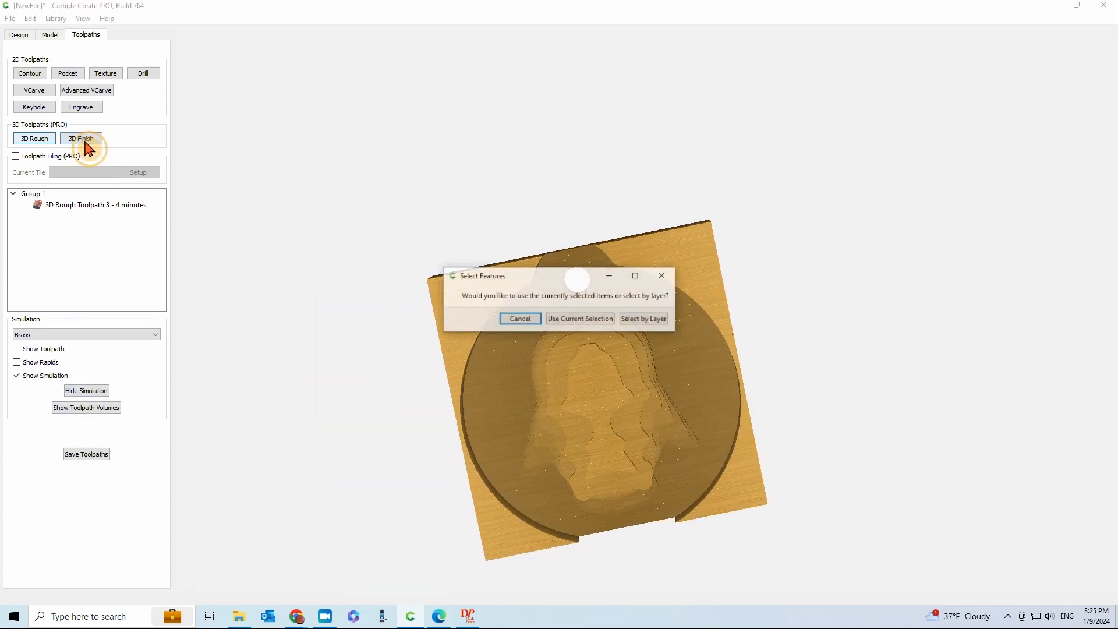
pyautogui.click(574, 320)
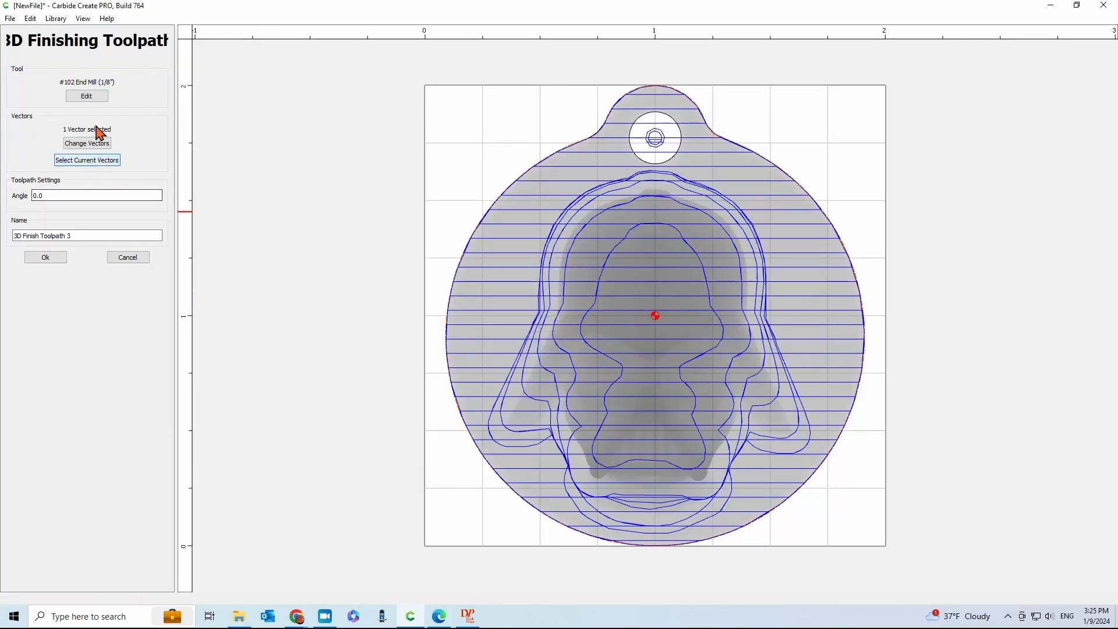
pyautogui.click(83, 100)
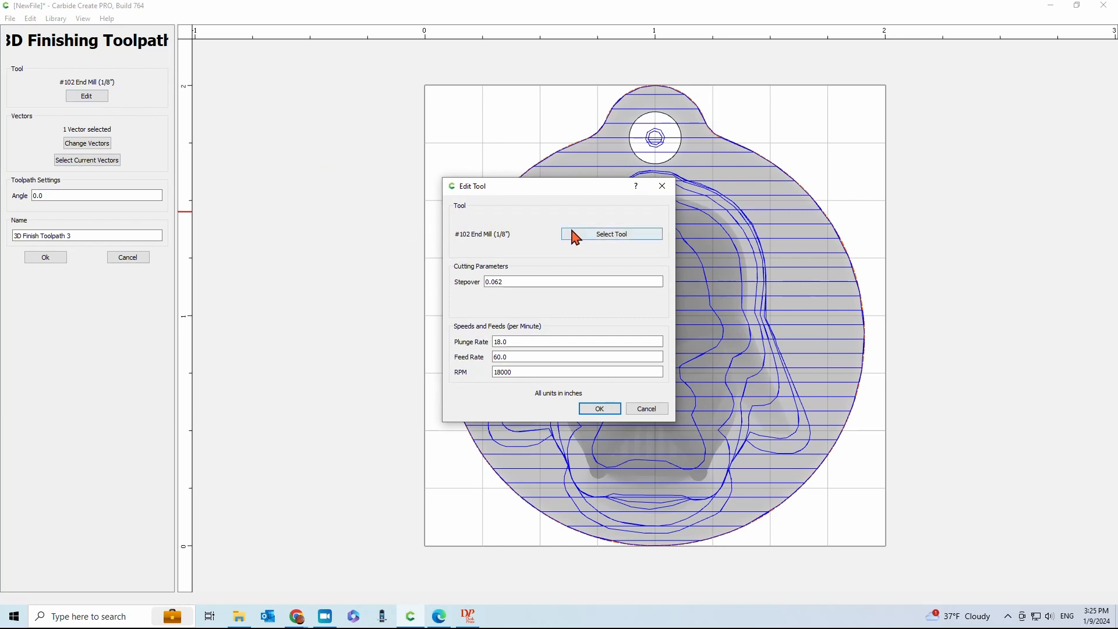
pyautogui.click(581, 235)
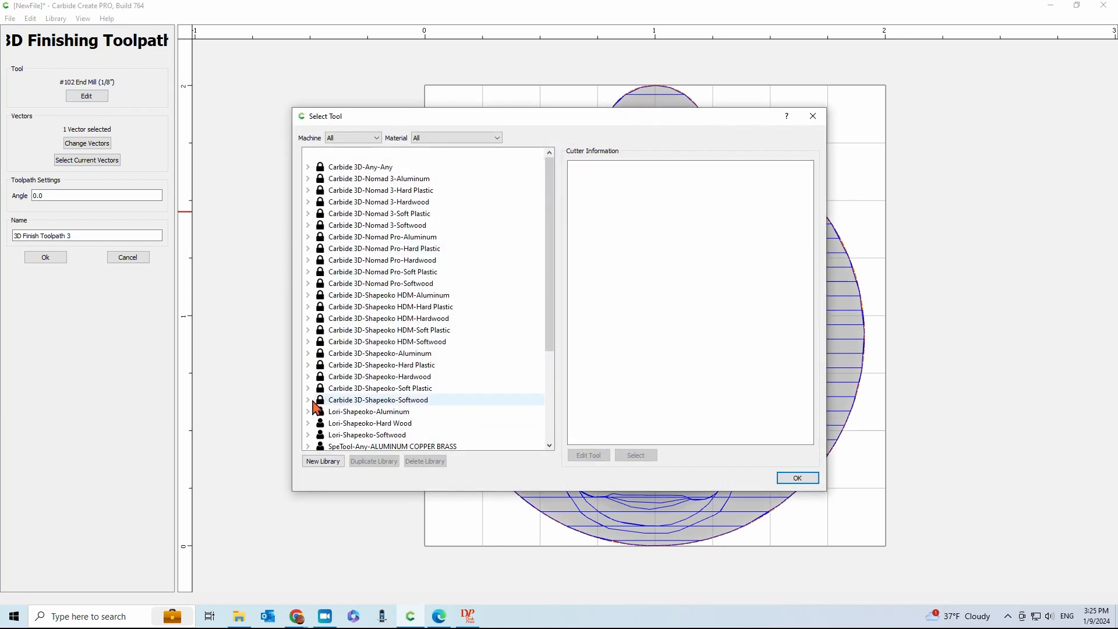
pyautogui.click(308, 400)
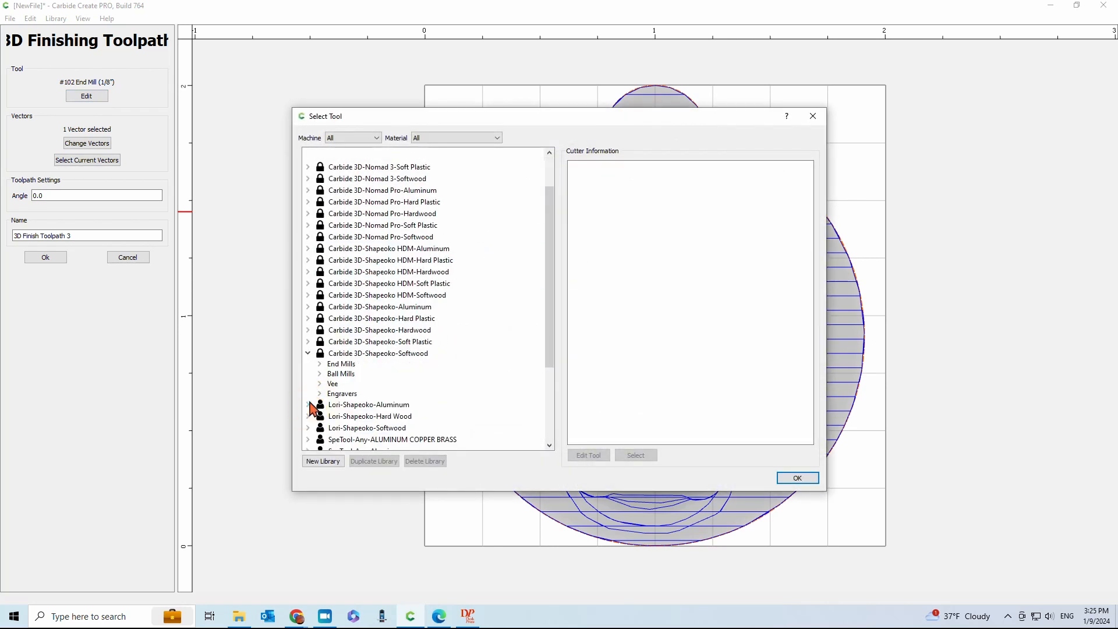
pyautogui.click(319, 374)
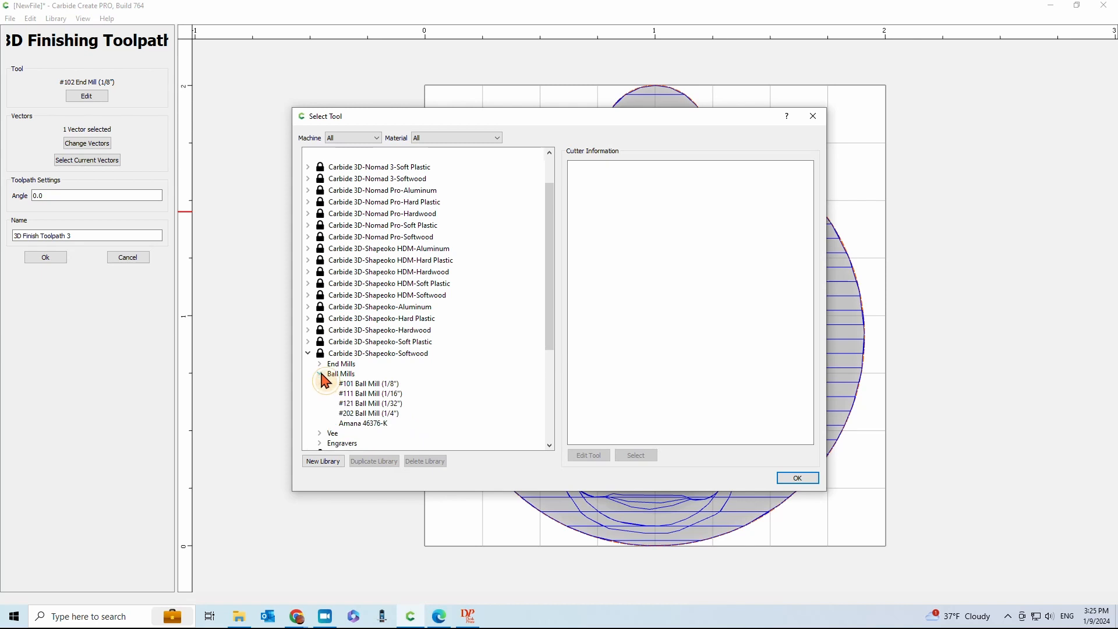
pyautogui.click(356, 405)
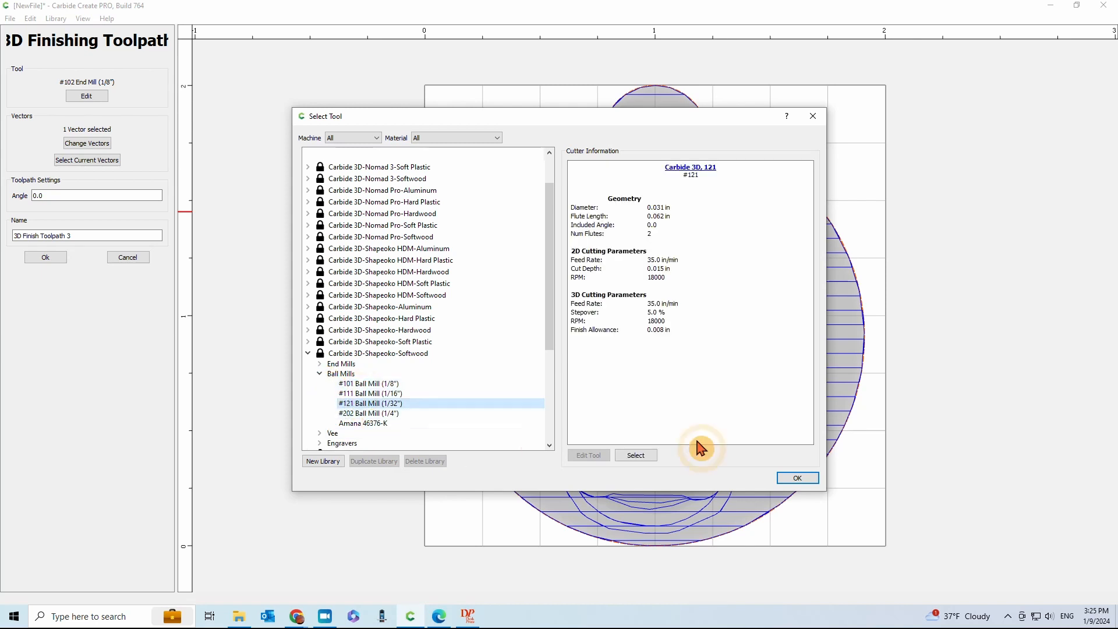
pyautogui.click(798, 479)
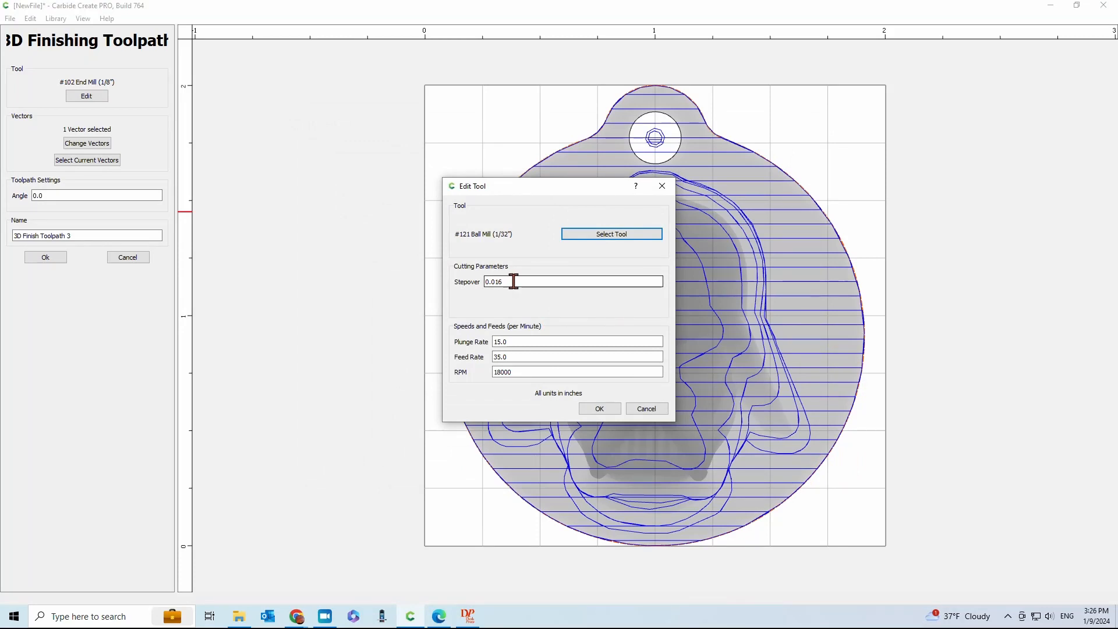
# - Set the finishing tool's stepover to .003 in and create the 3D finishing toolpath at a 0.0 angle
pyautogui.moveTo(515, 279); pyautogui.dragTo(477, 278)
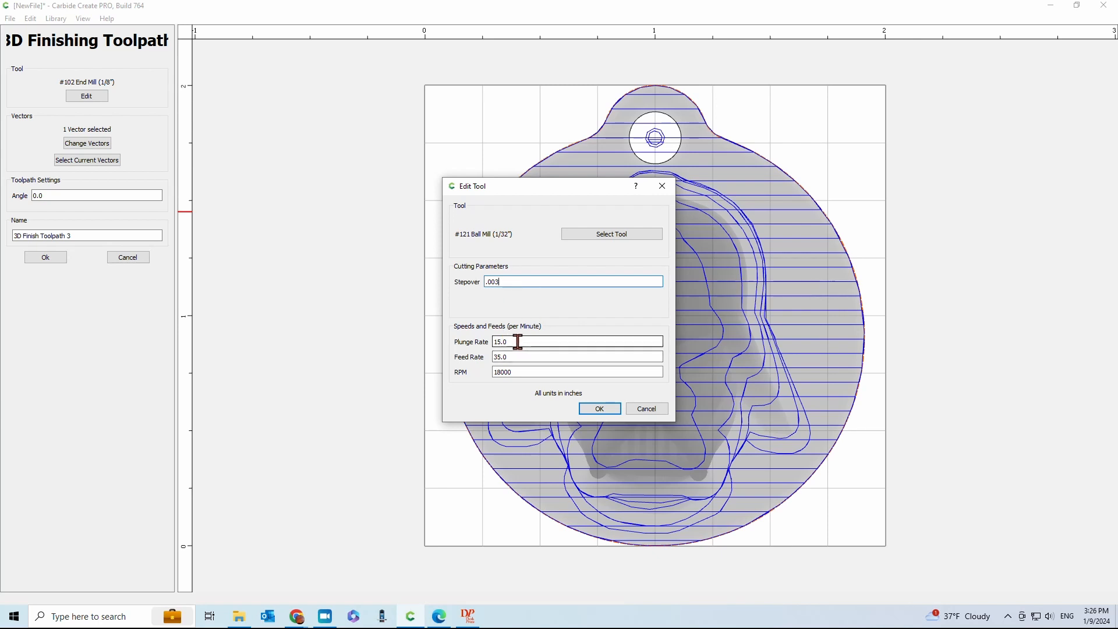
pyautogui.click(492, 342)
pyautogui.doubleClick(504, 357)
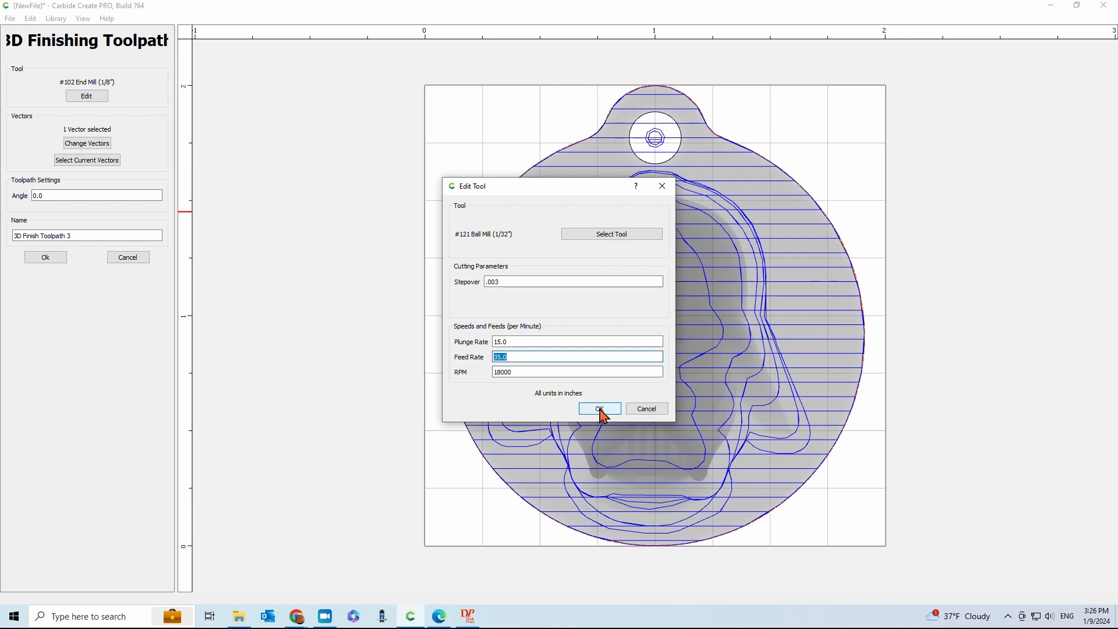
pyautogui.click(604, 410)
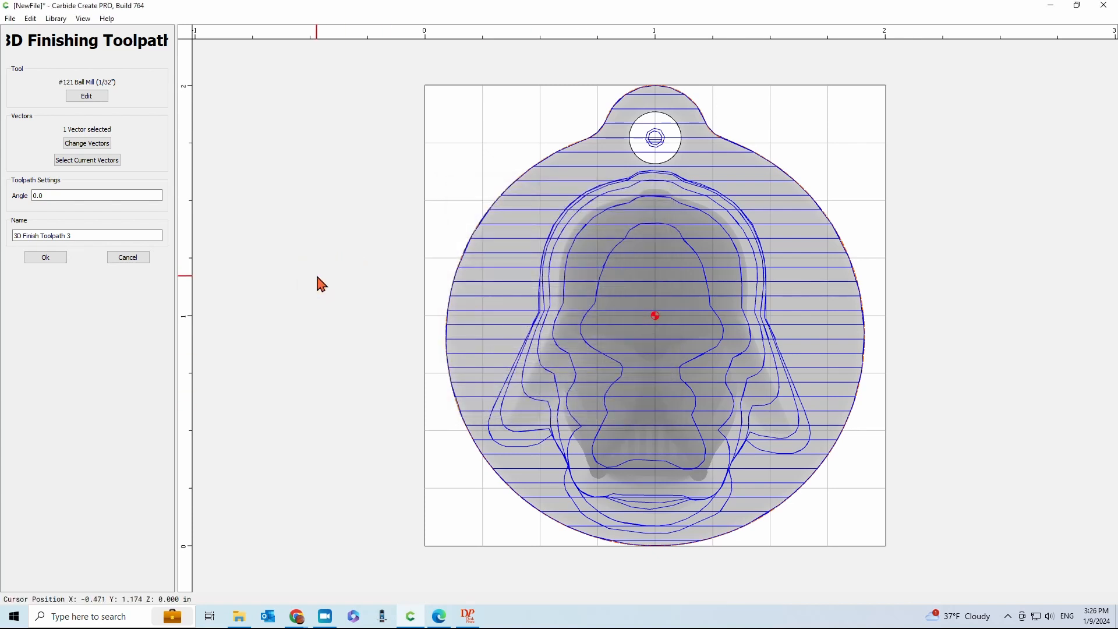
pyautogui.click(46, 257)
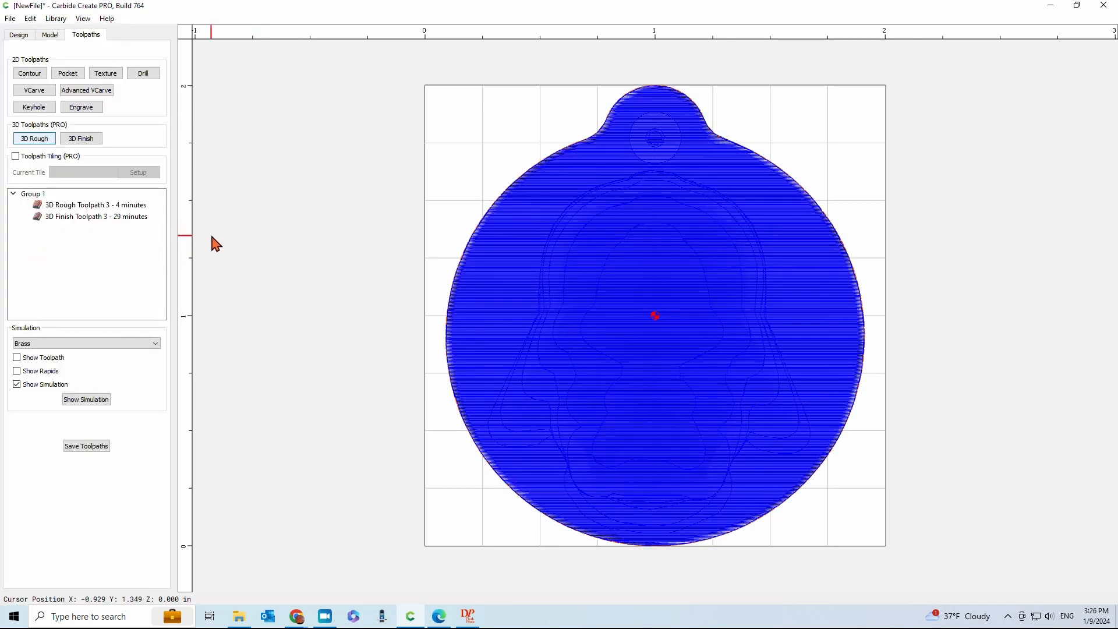
# - Simulate the roughing and finishing toolpaths and examine the carved helmet's surface detail close up and from several angles
pyautogui.click(80, 218)
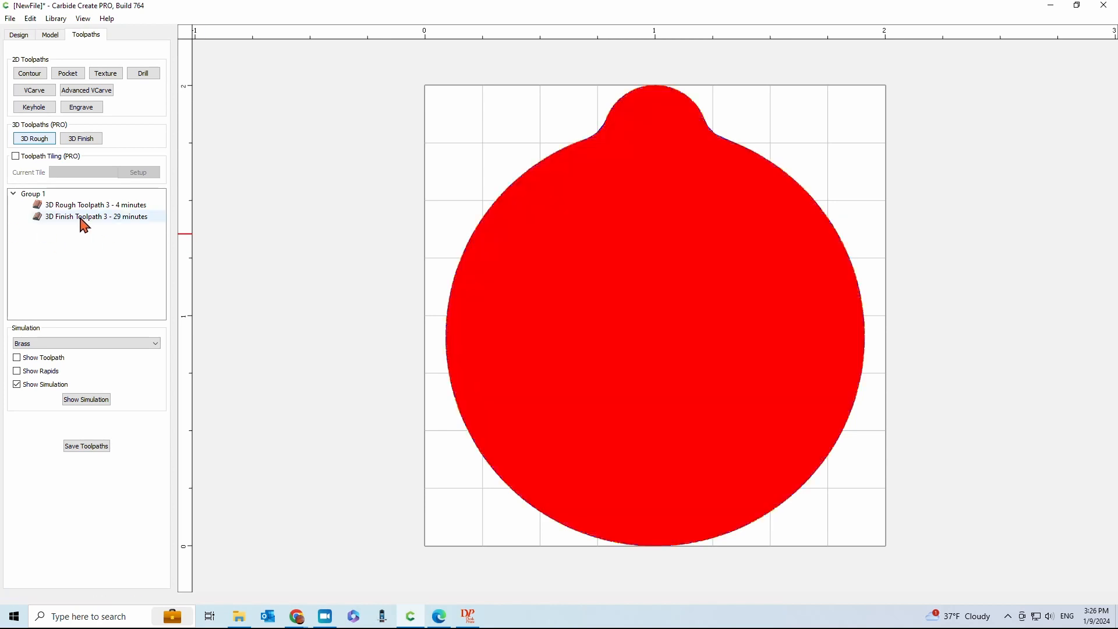
pyautogui.click(82, 400)
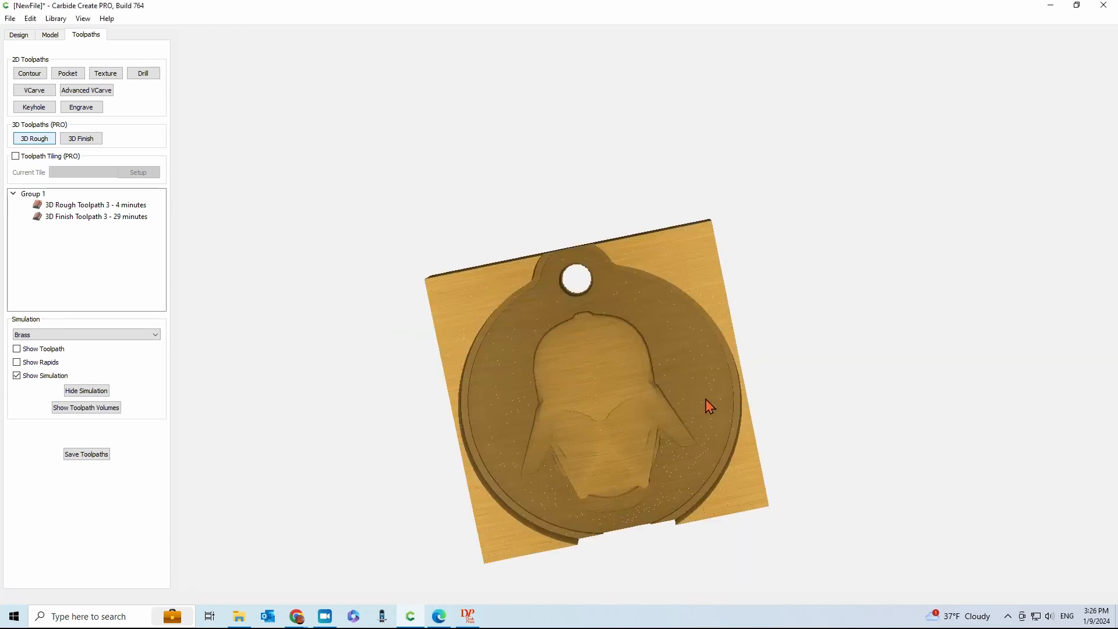
pyautogui.moveTo(603, 335); pyautogui.dragTo(591, 426)
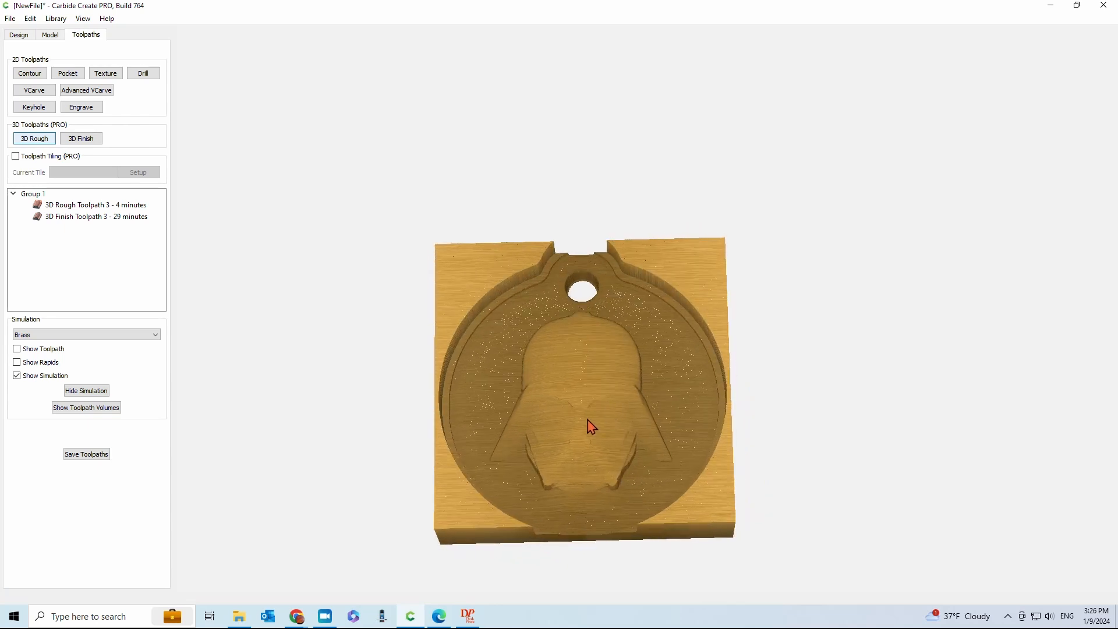
pyautogui.scroll(5, 589, 424)
pyautogui.moveTo(606, 382); pyautogui.dragTo(571, 377)
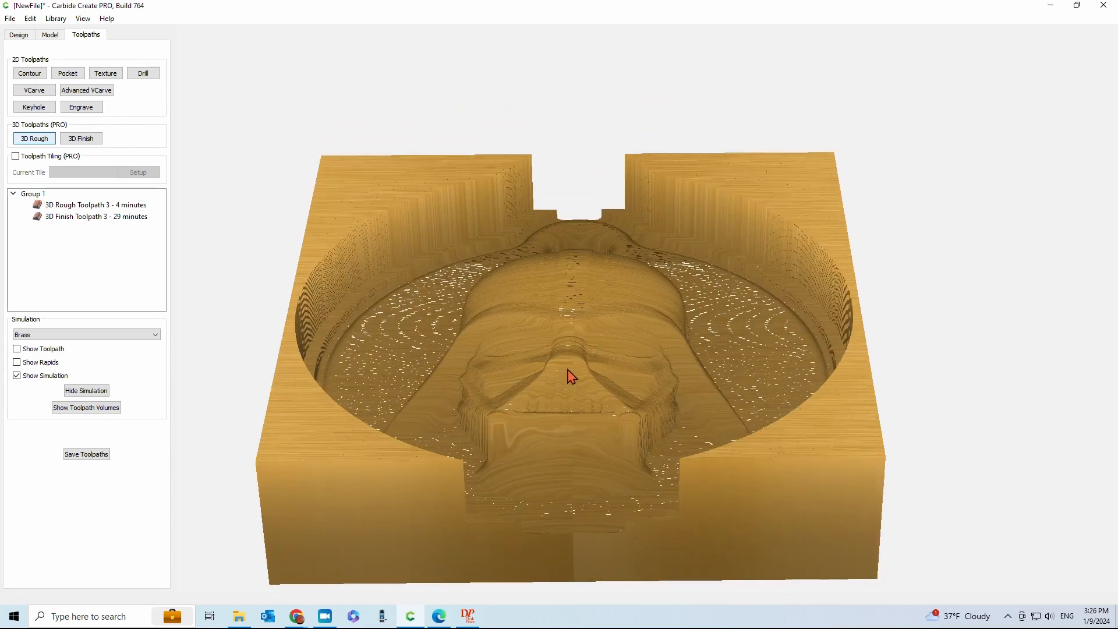
pyautogui.moveTo(599, 334); pyautogui.dragTo(641, 373)
pyautogui.scroll(5, 576, 410)
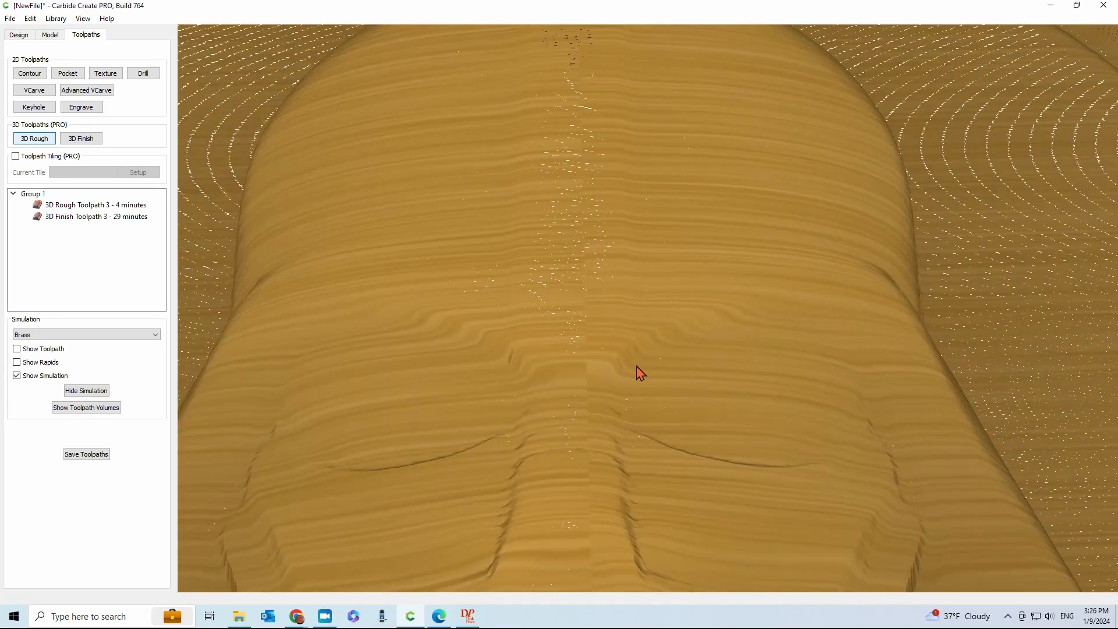
pyautogui.scroll(-5, 640, 373)
pyautogui.moveTo(631, 262); pyautogui.dragTo(657, 263)
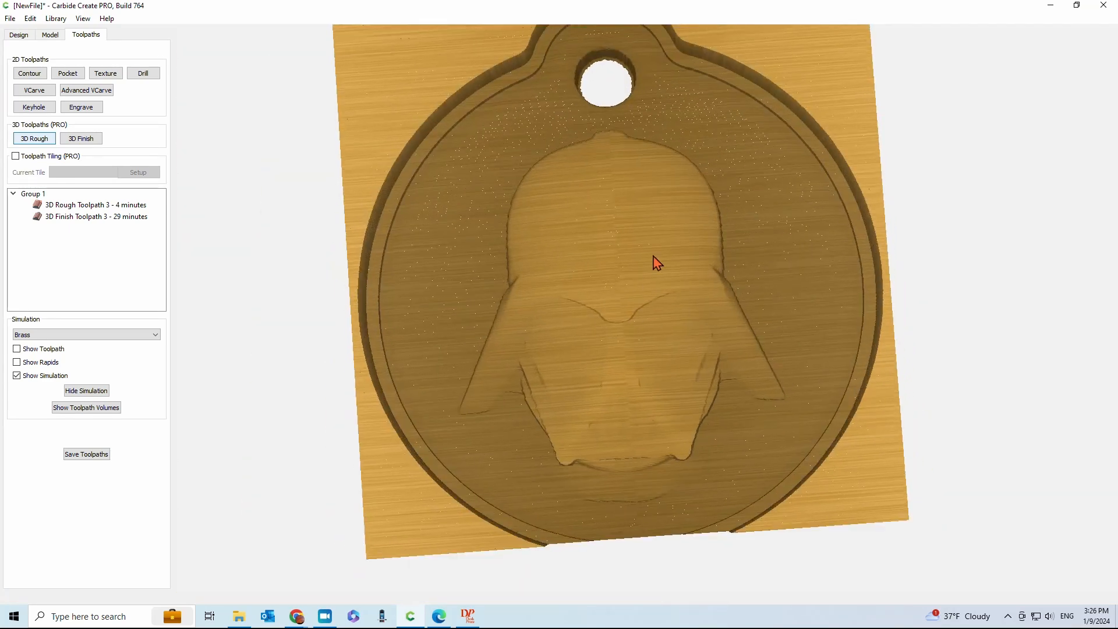
pyautogui.moveTo(651, 337); pyautogui.dragTo(682, 312)
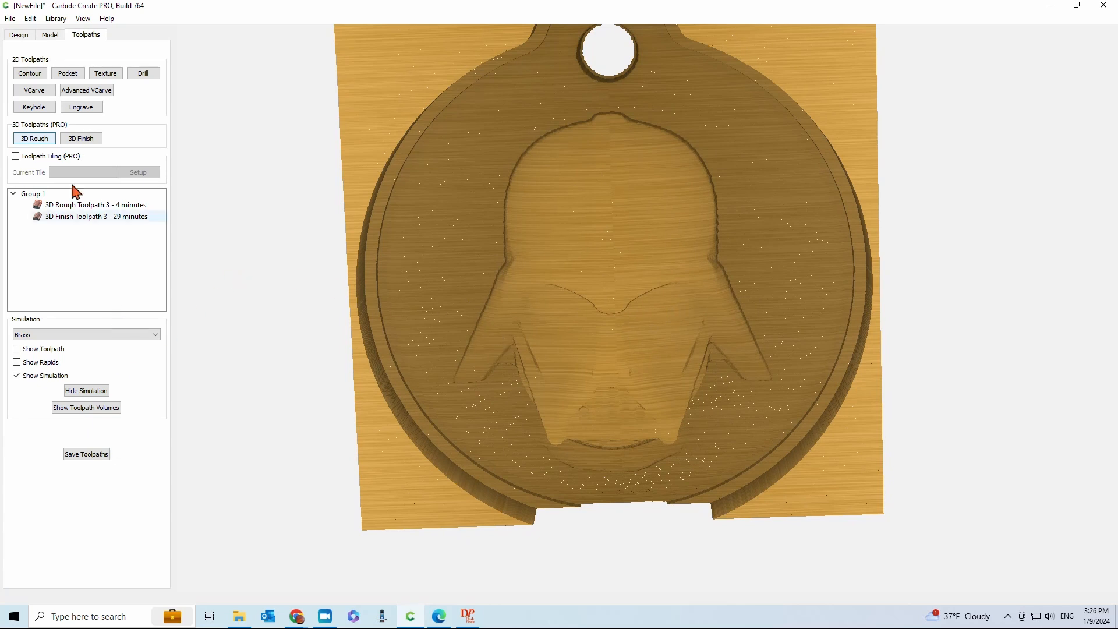
# - Start a contour toolpath on the selected keychain outline and choose the #102 End Mill (1/8") from the Carbide 3D-Shapeoko-Softwood library
pyautogui.click(20, 36)
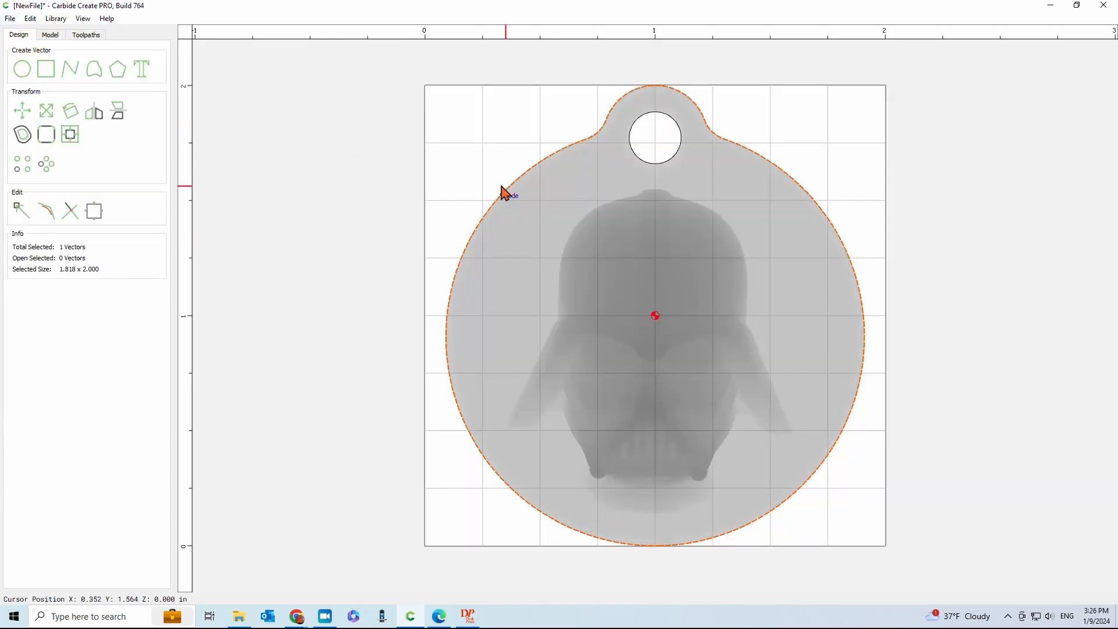
pyautogui.click(93, 34)
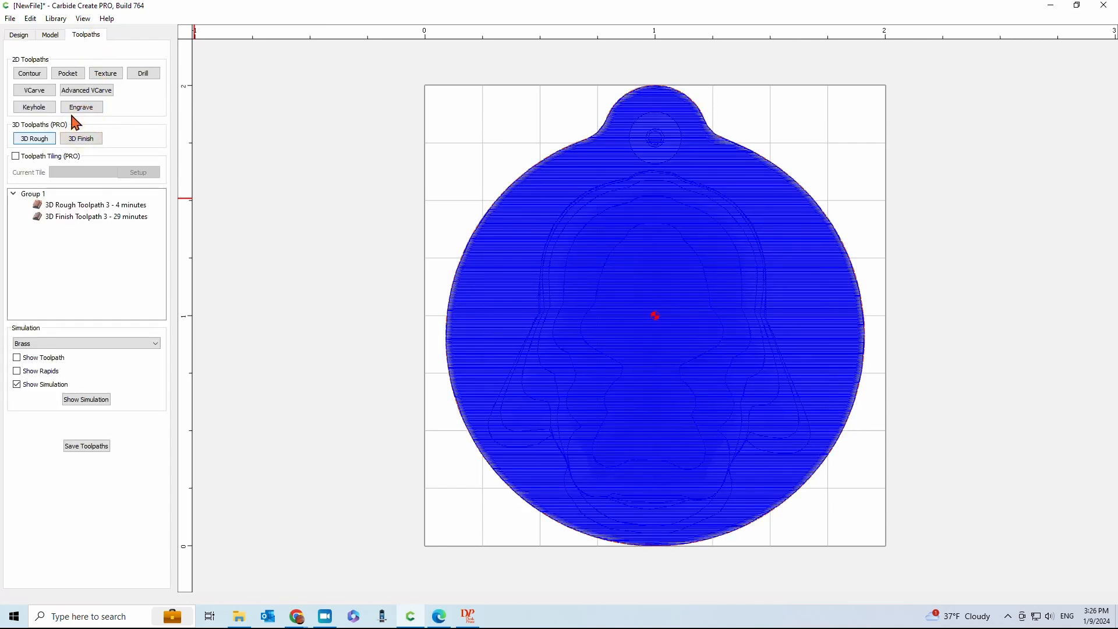
pyautogui.click(30, 74)
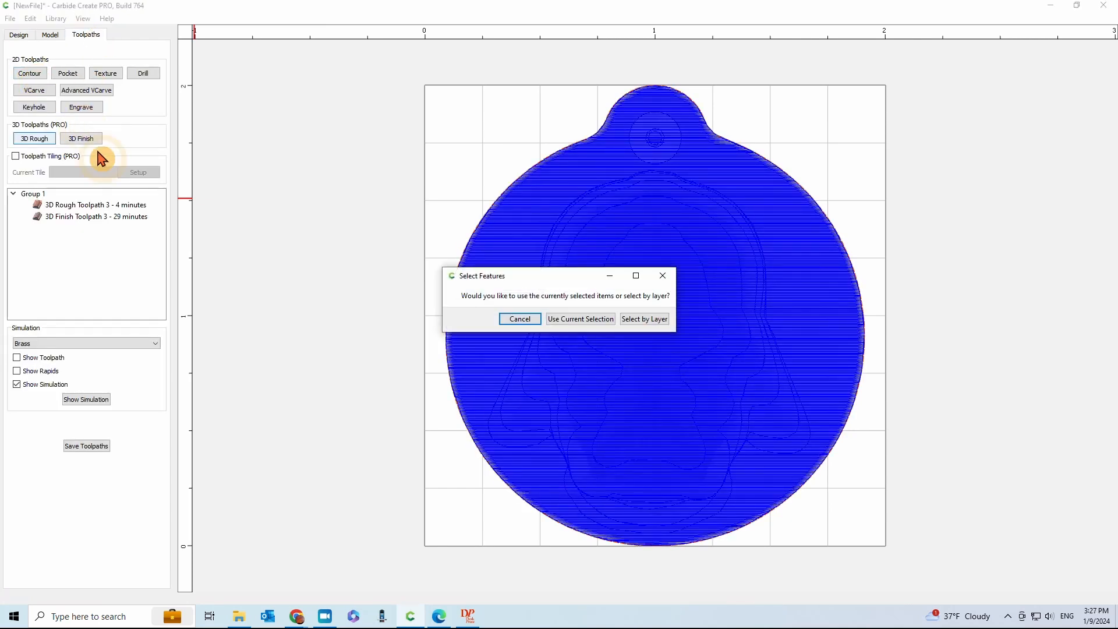
pyautogui.click(576, 318)
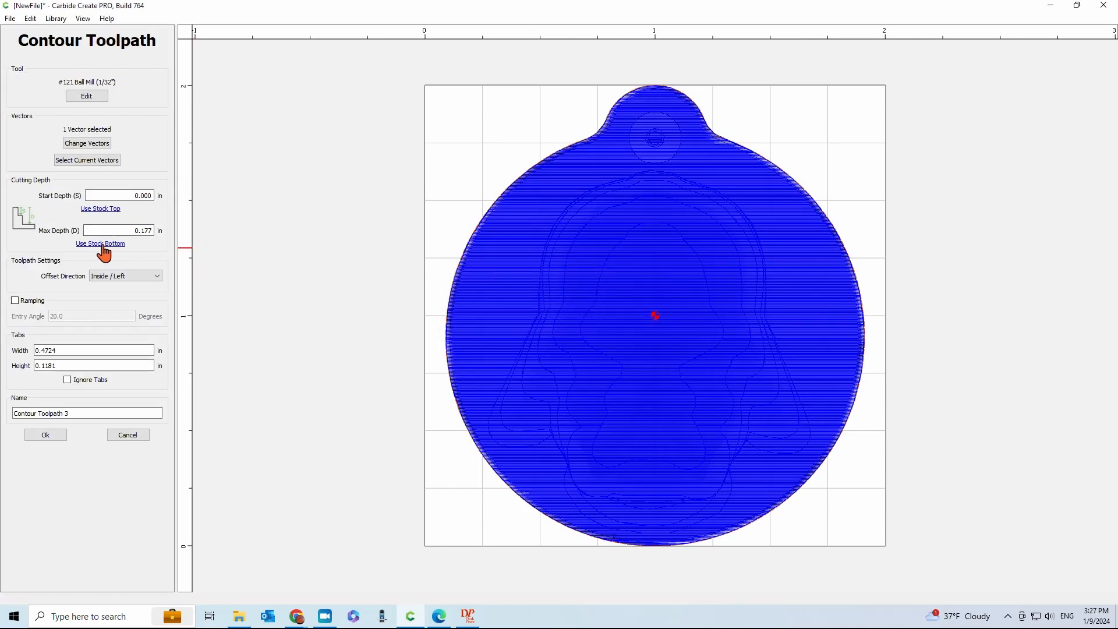
pyautogui.click(87, 97)
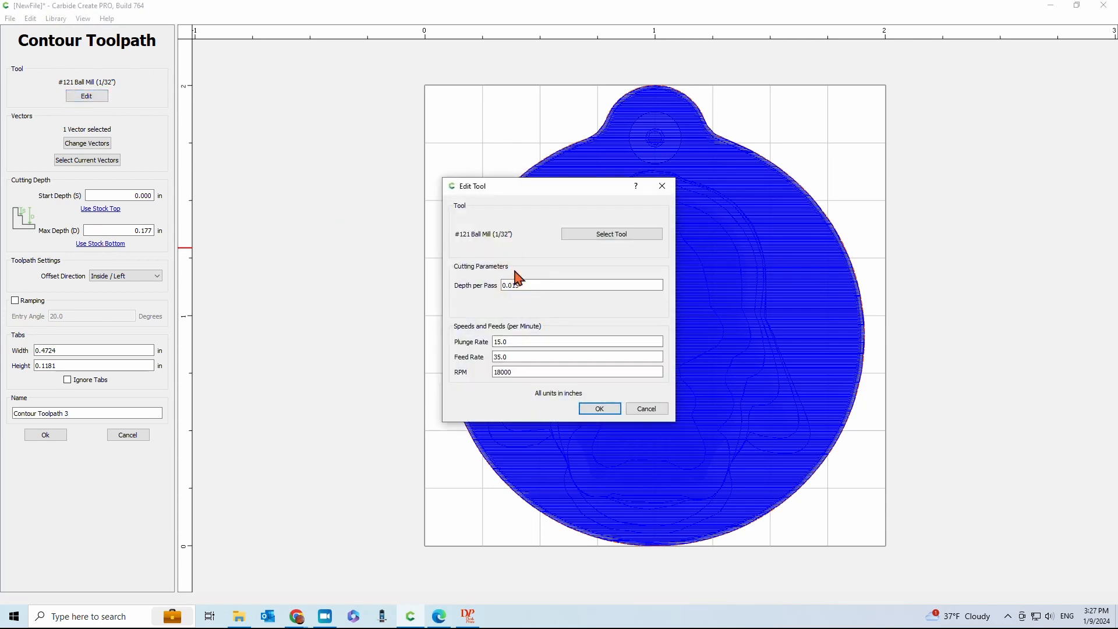
pyautogui.click(575, 235)
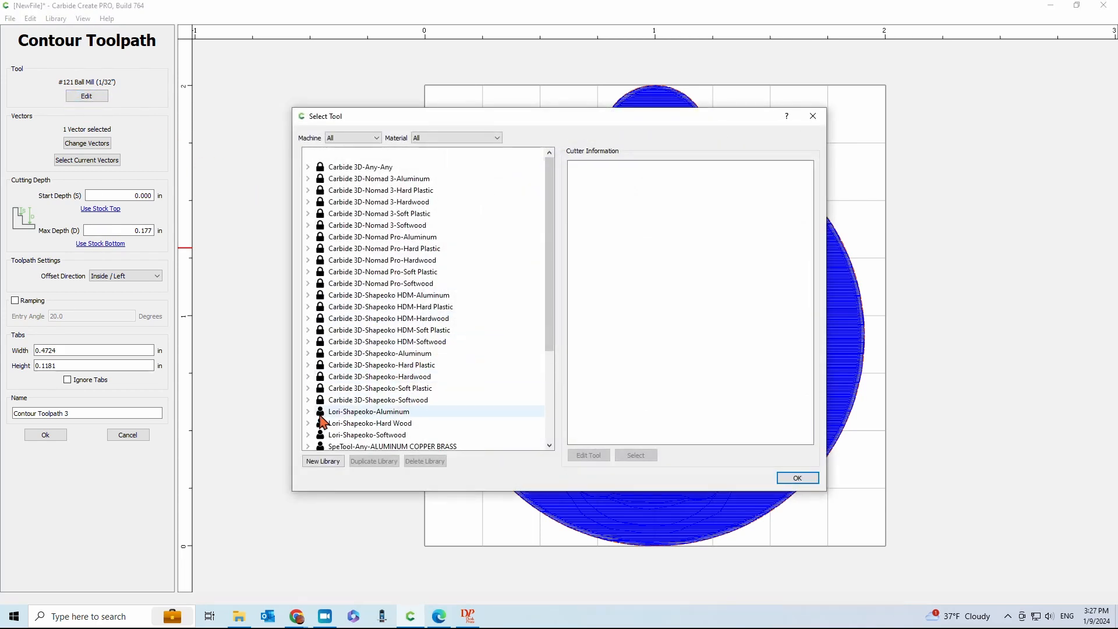
pyautogui.click(307, 400)
pyautogui.click(319, 411)
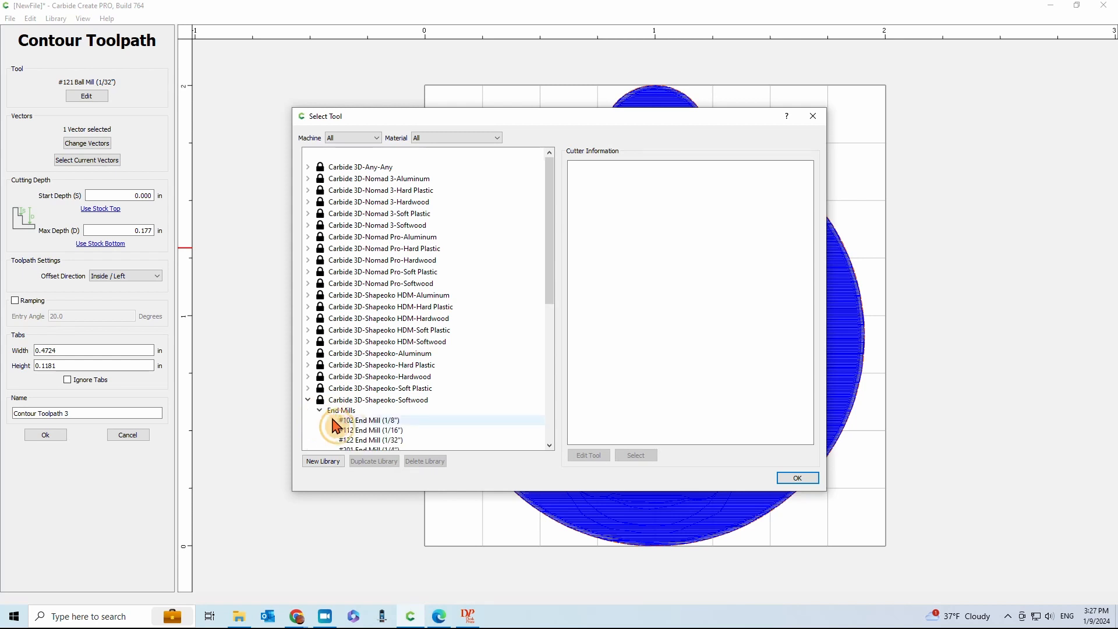
pyautogui.click(352, 420)
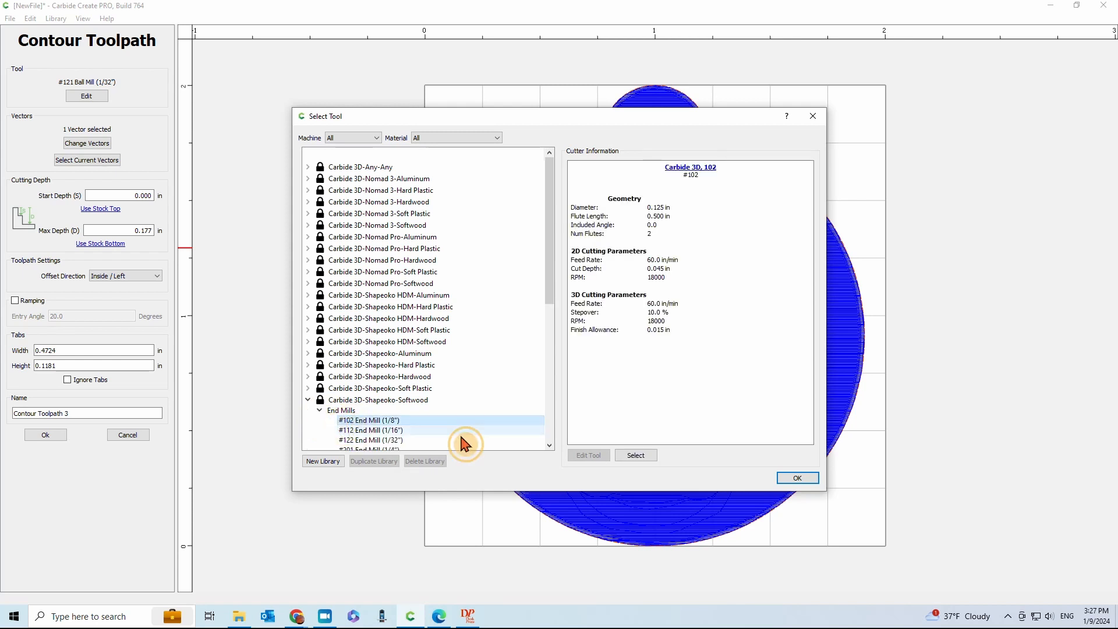
pyautogui.click(797, 477)
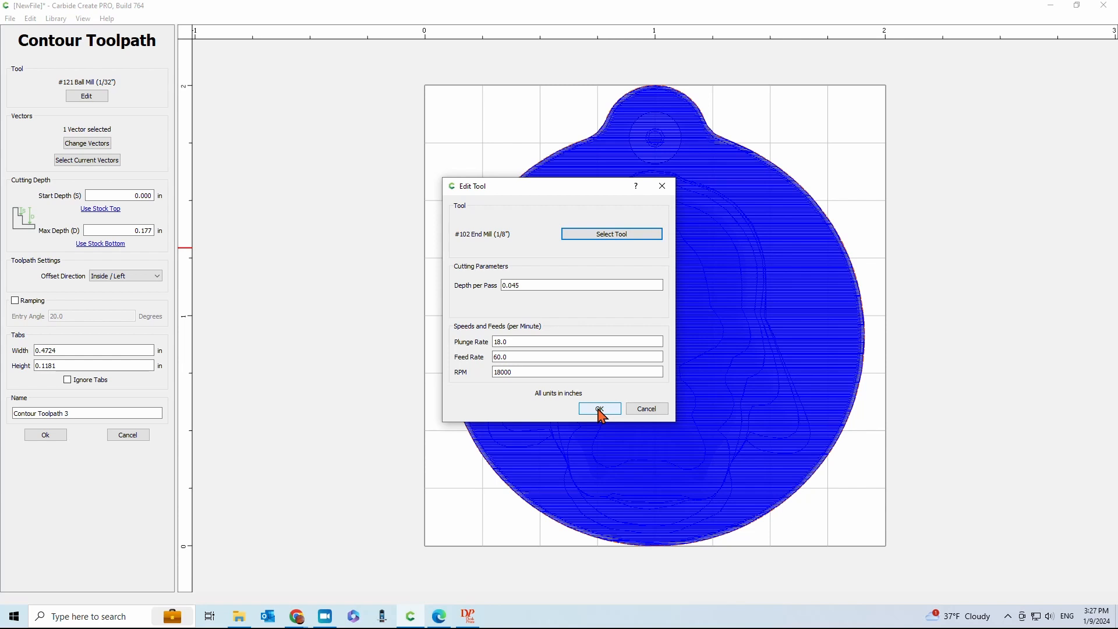
pyautogui.click(526, 281)
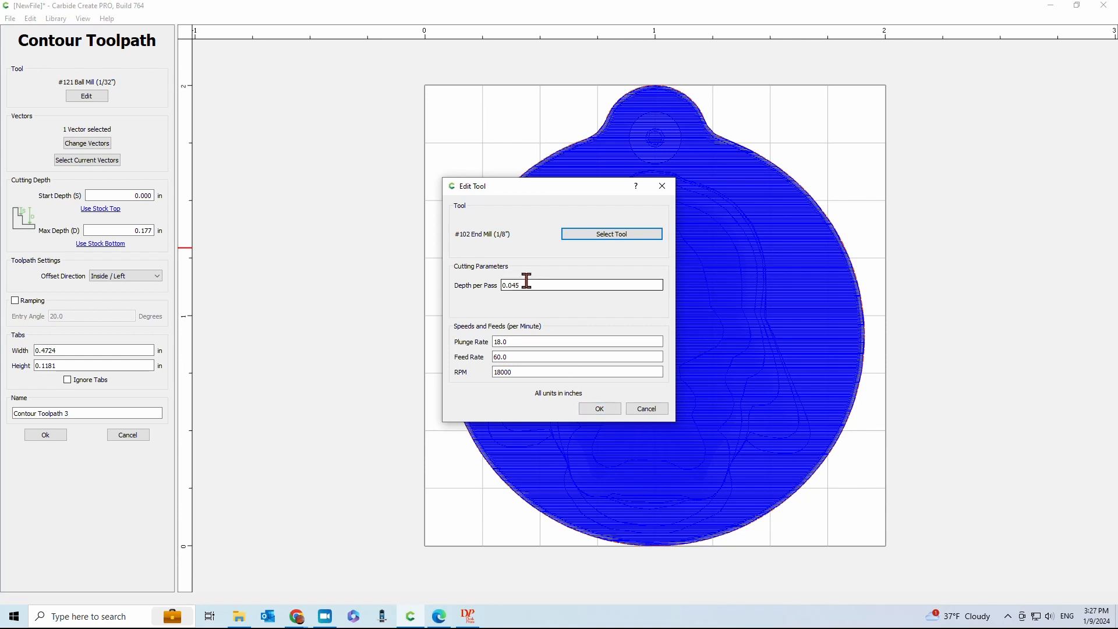
pyautogui.click(599, 409)
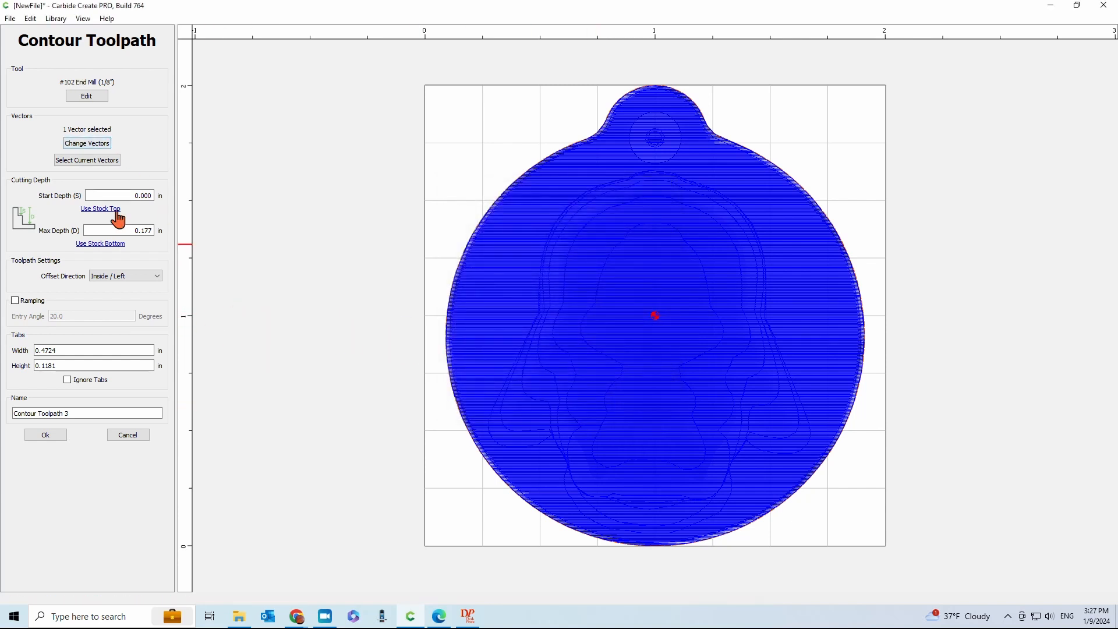
# - Set the contour's max depth to the stock bottom at 0.5000 in with an Outside / Right offset, and create the toolpath
pyautogui.click(97, 245)
pyautogui.click(121, 276)
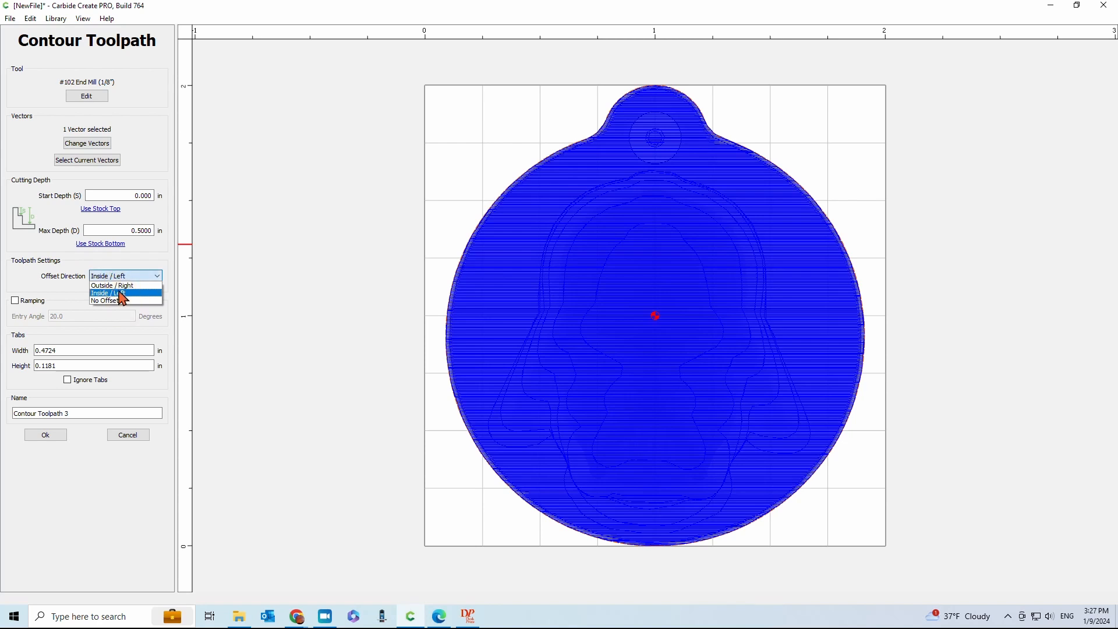
pyautogui.click(117, 286)
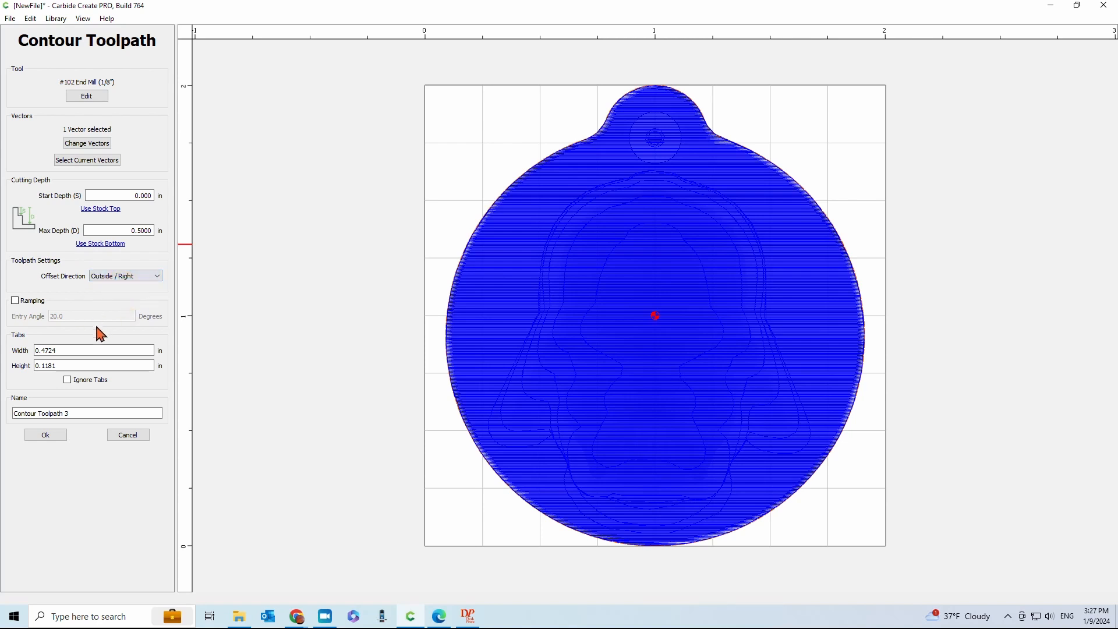
pyautogui.click(45, 436)
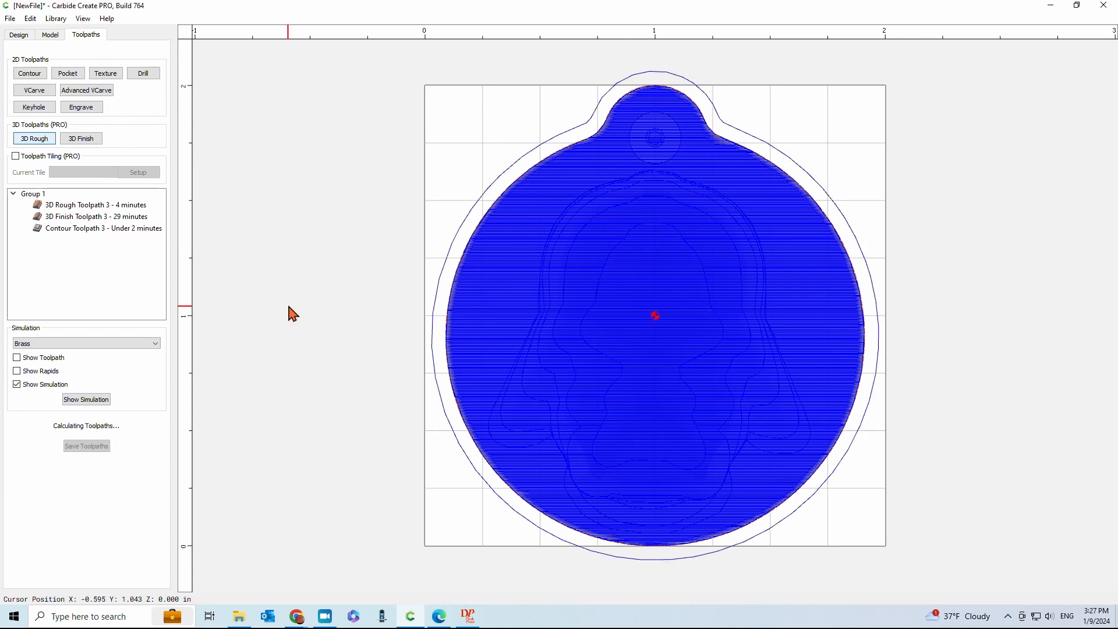
# - Simulate all three toolpaths and inspect the keychain's contour cutout and carved helmet close up and from above
pyautogui.click(82, 402)
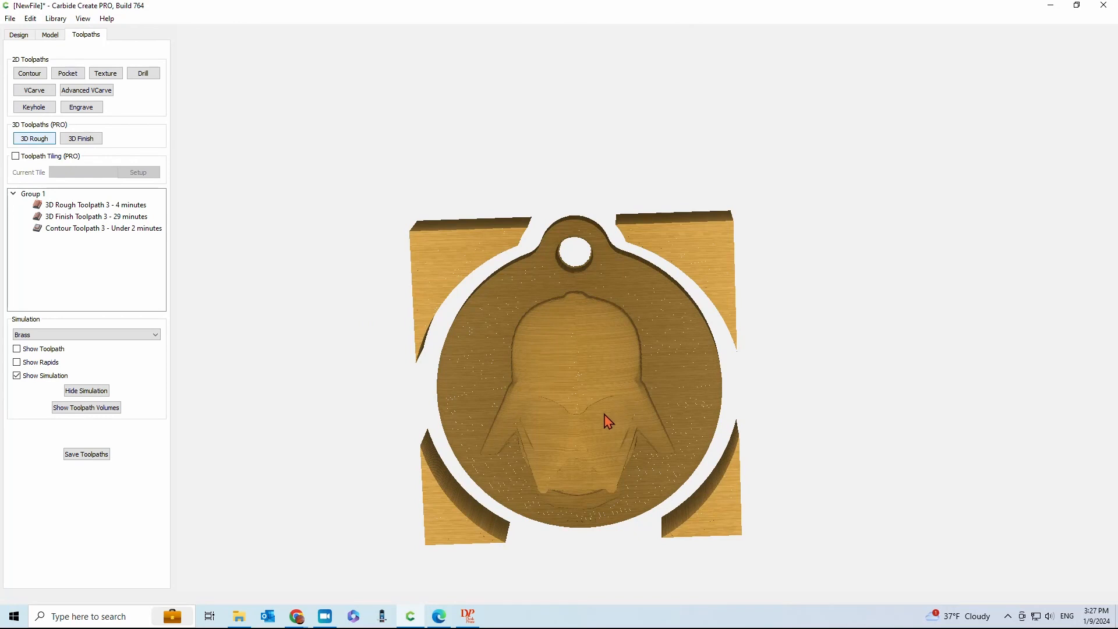
pyautogui.scroll(5, 591, 419)
pyautogui.scroll(-3, 594, 429)
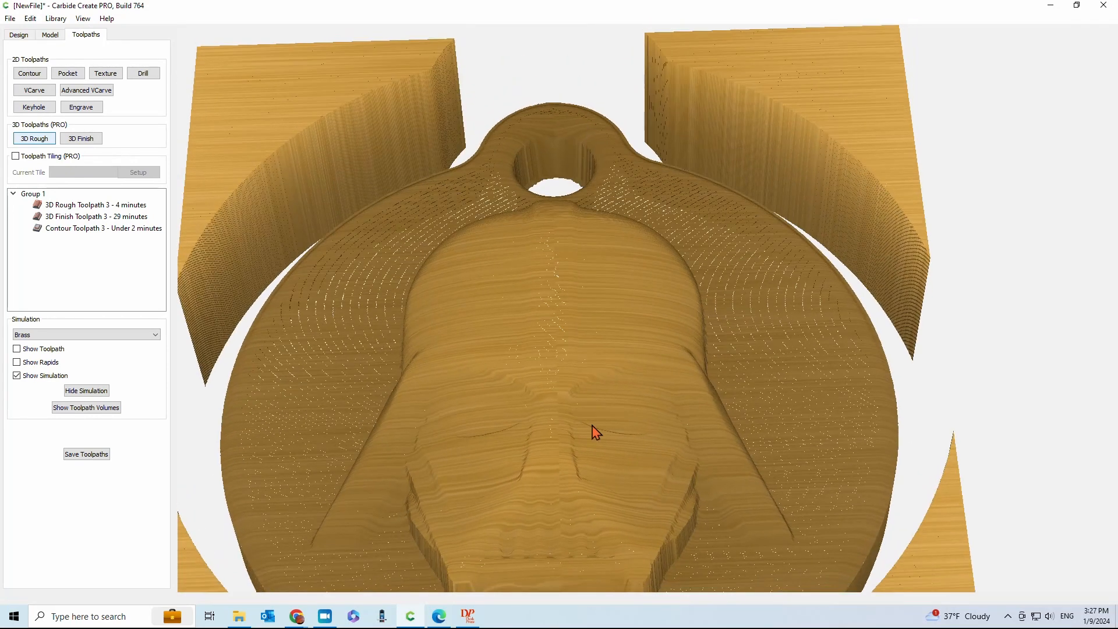
pyautogui.moveTo(594, 257); pyautogui.dragTo(623, 355)
pyautogui.scroll(-3, 588, 243)
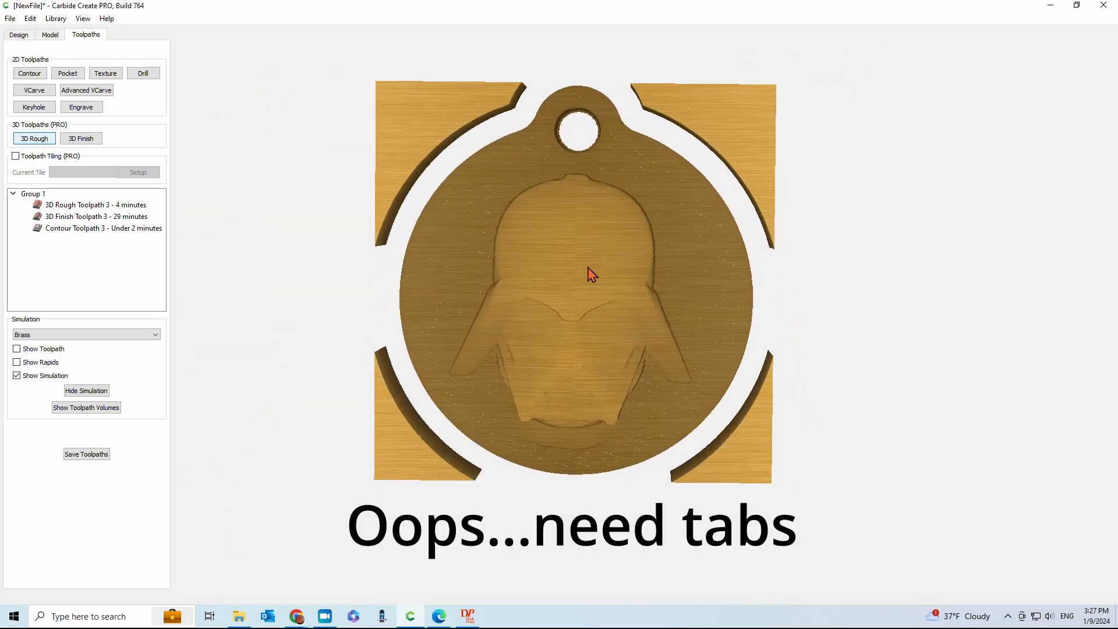